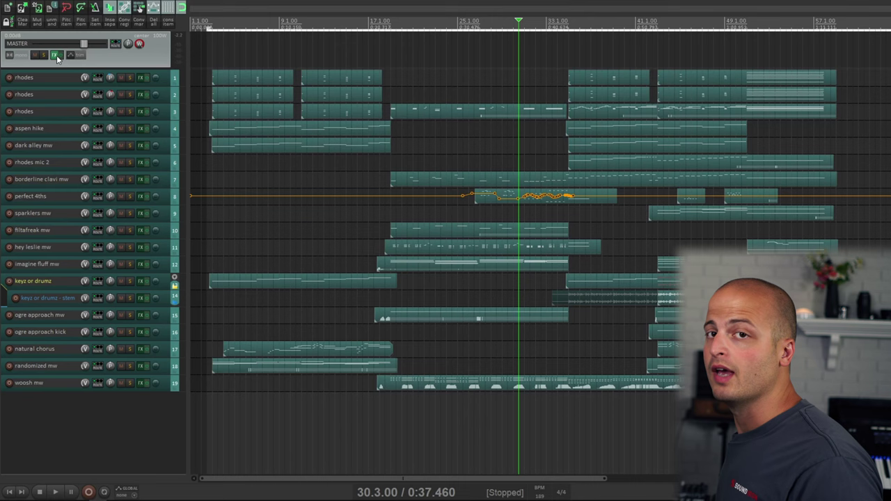
# Step: Open the master track's effects chain and bypass ValhallaSupermassive
pyautogui.click(57, 55)
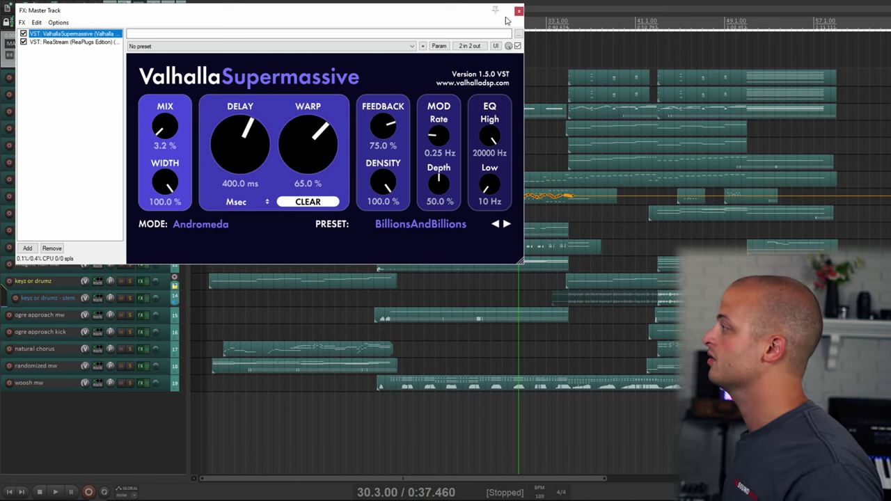
pyautogui.click(519, 10)
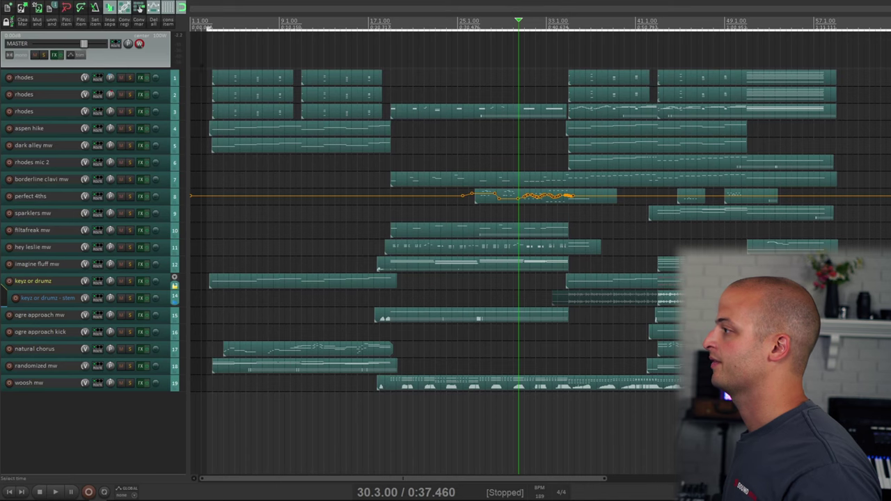
pyautogui.click(56, 54)
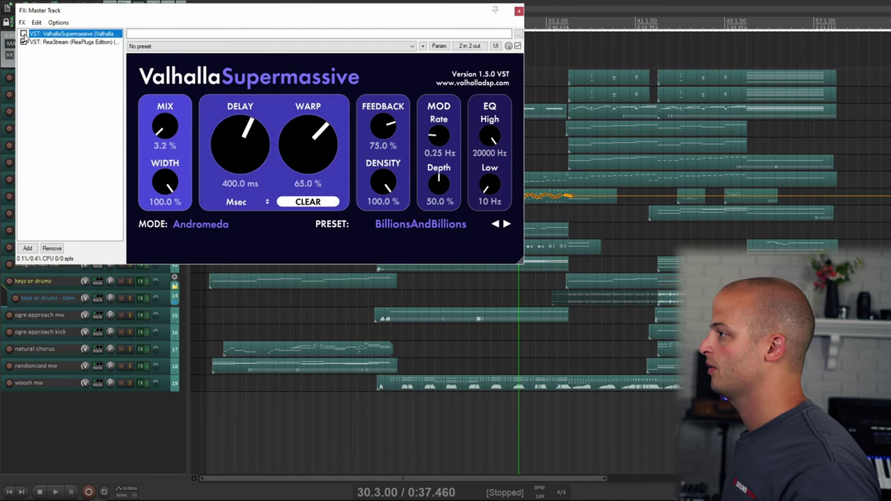
pyautogui.click(518, 10)
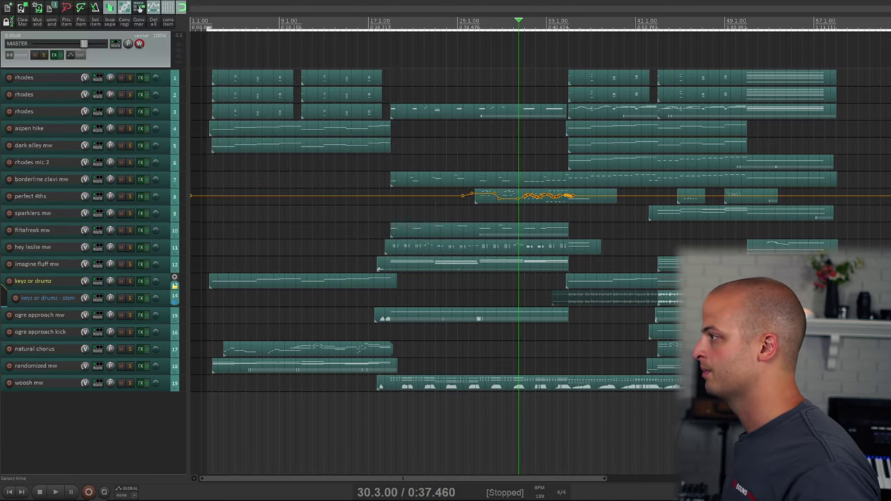
# Step: Solo the first two rhodes tracks and audition them together from 2.3.00
pyautogui.click(207, 78)
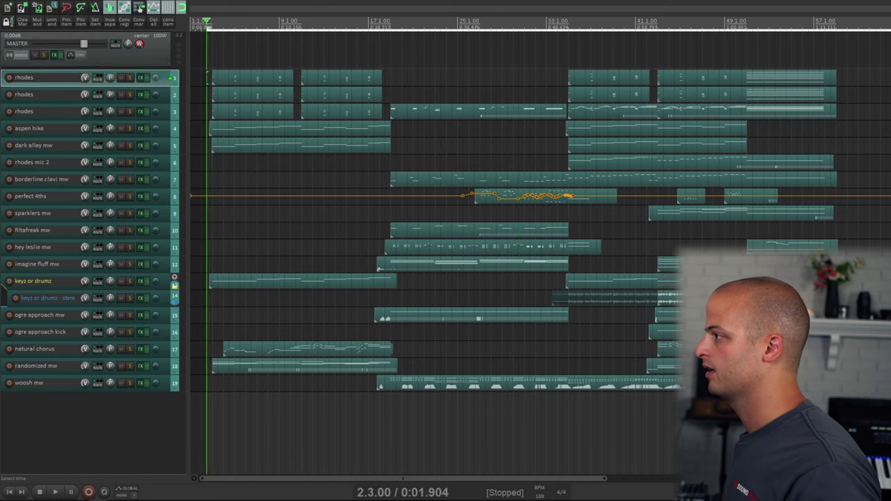
pyautogui.click(129, 78)
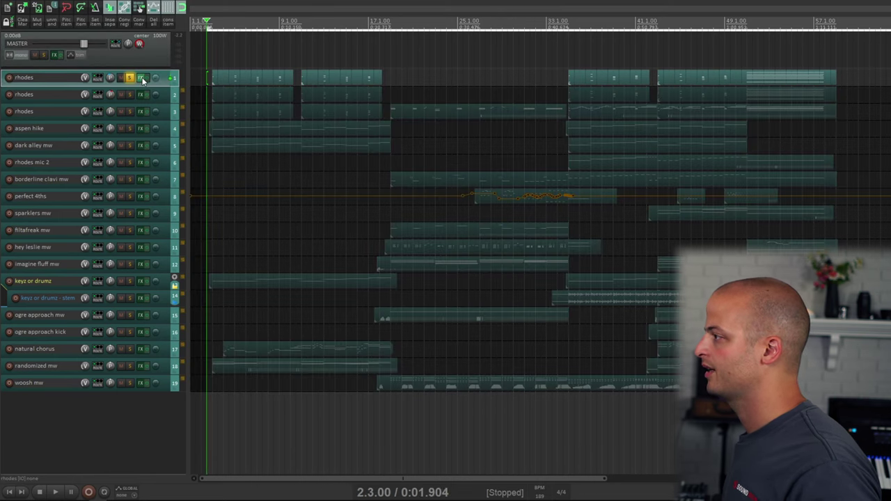
pyautogui.click(129, 94)
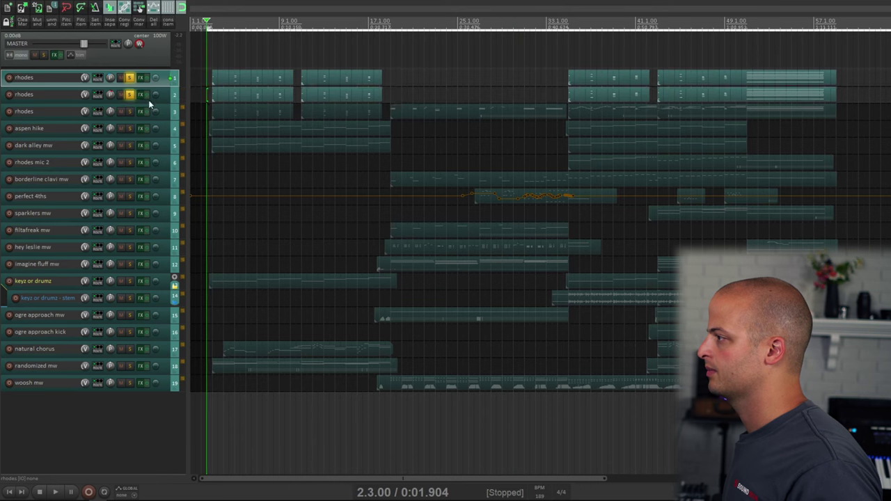
pyautogui.press('space')
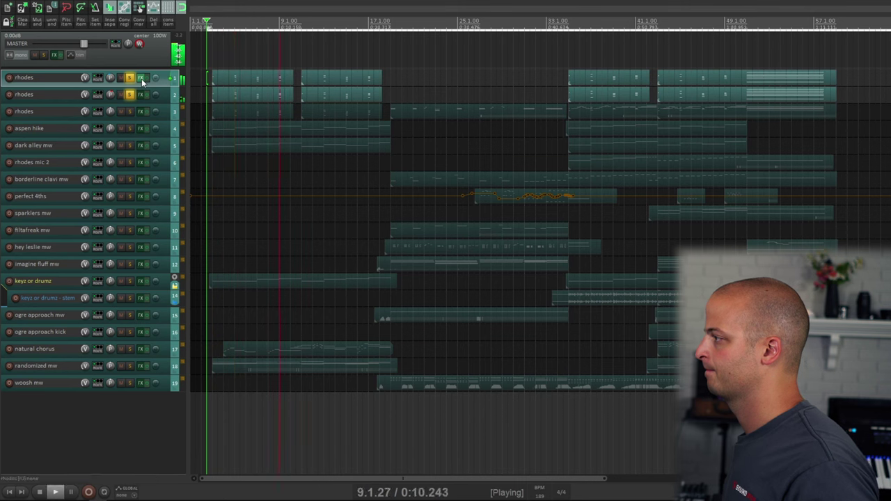
pyautogui.press('space')
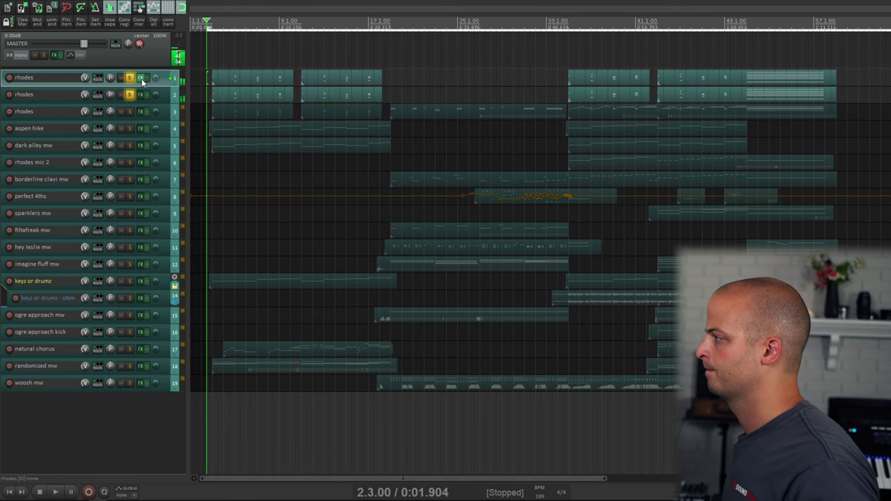
# Step: Inspect the ValhallaSupermassive settings and the Dusty Roads Kontakt instrument on the first two rhodes tracks
pyautogui.click(141, 78)
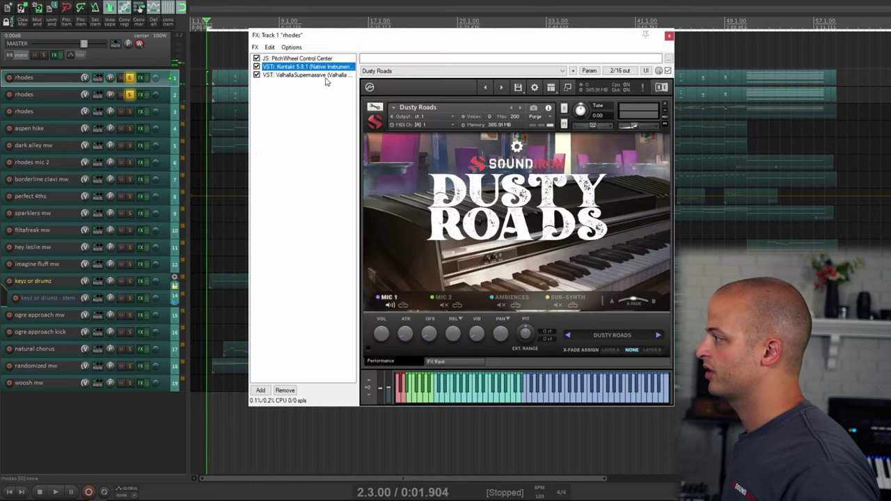
pyautogui.click(308, 75)
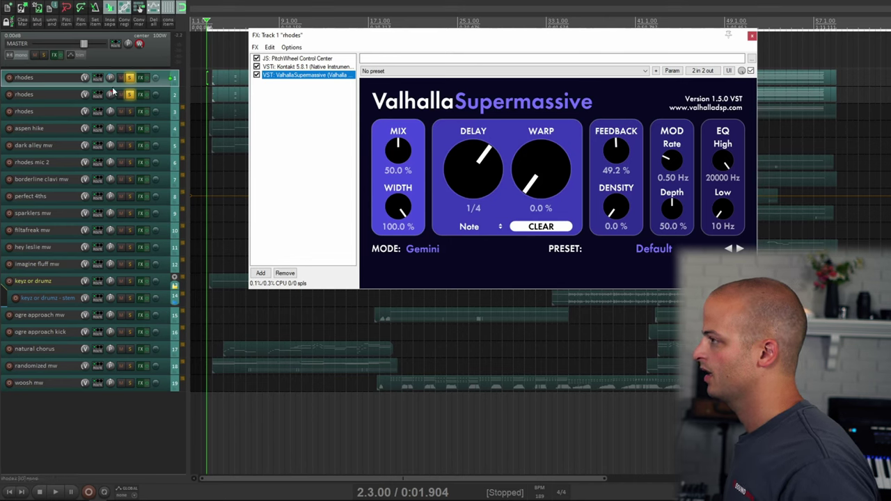
pyautogui.click(140, 96)
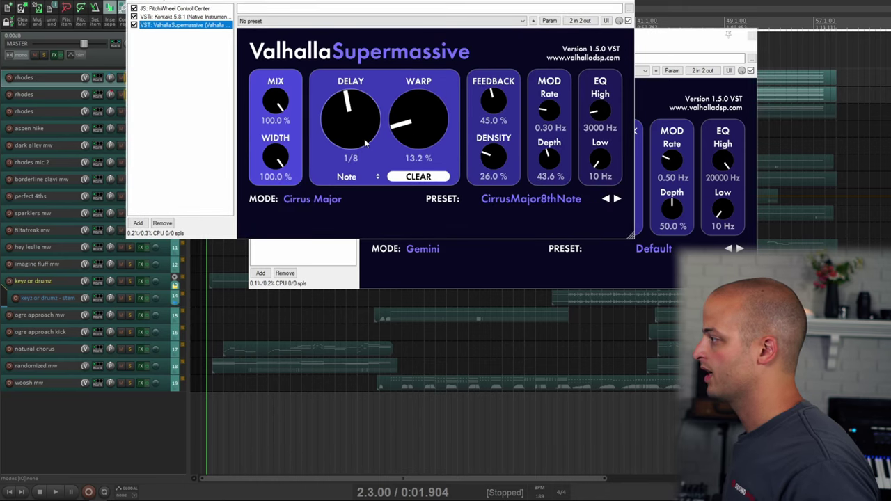
pyautogui.click(183, 17)
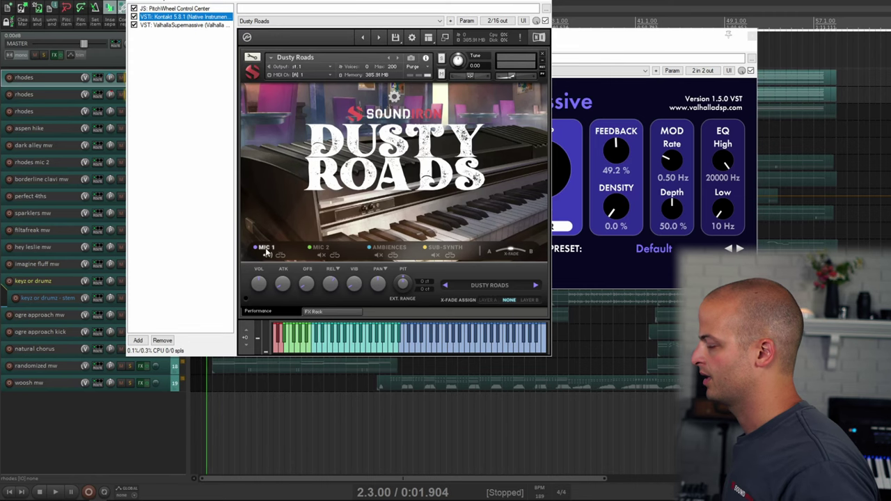
pyautogui.click(510, 287)
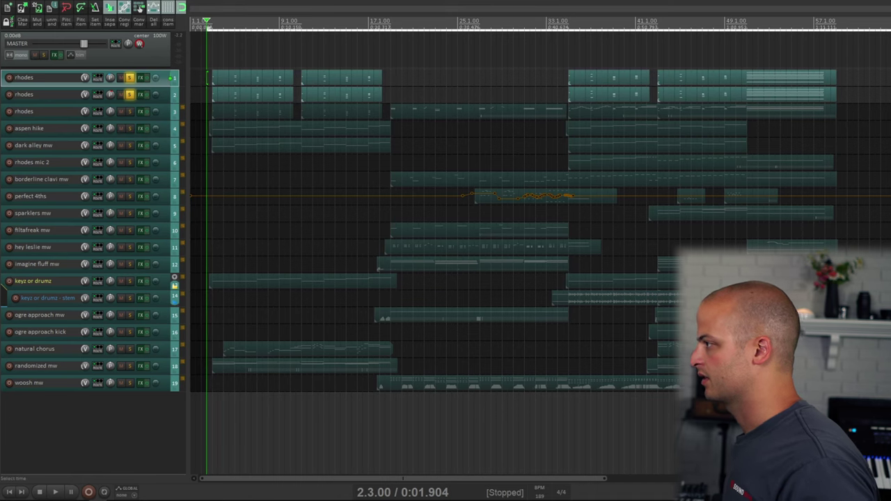
# Step: Solo only the third rhodes track and inspect its ValhallaSupermassive effect and the Mic 2 layer of its Dusty Roads instrument
pyautogui.click(128, 93)
pyautogui.click(129, 111)
pyautogui.click(140, 111)
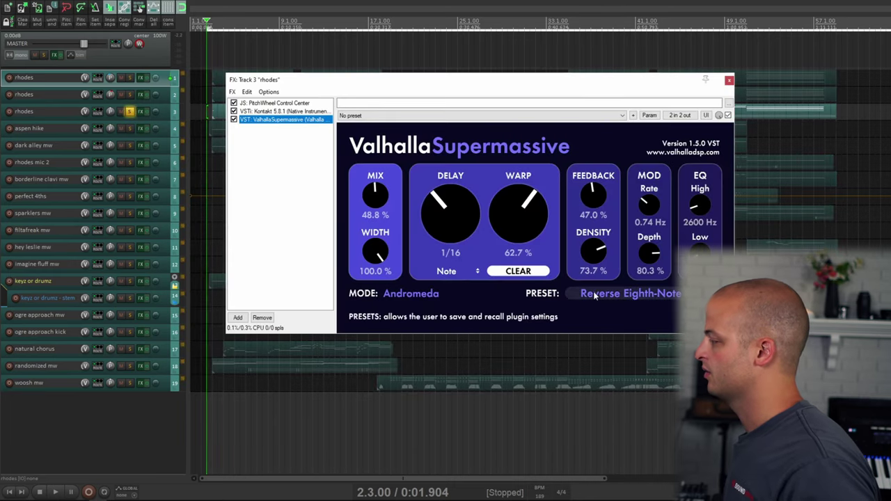
pyautogui.click(302, 111)
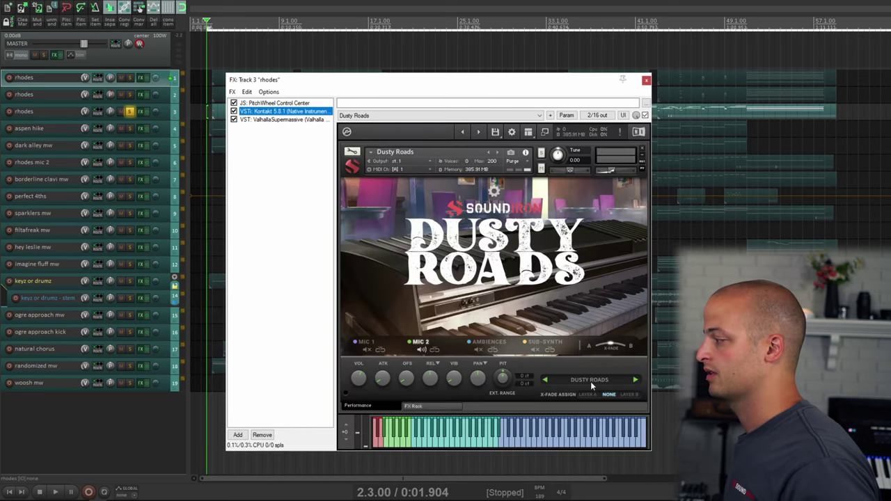
pyautogui.click(422, 348)
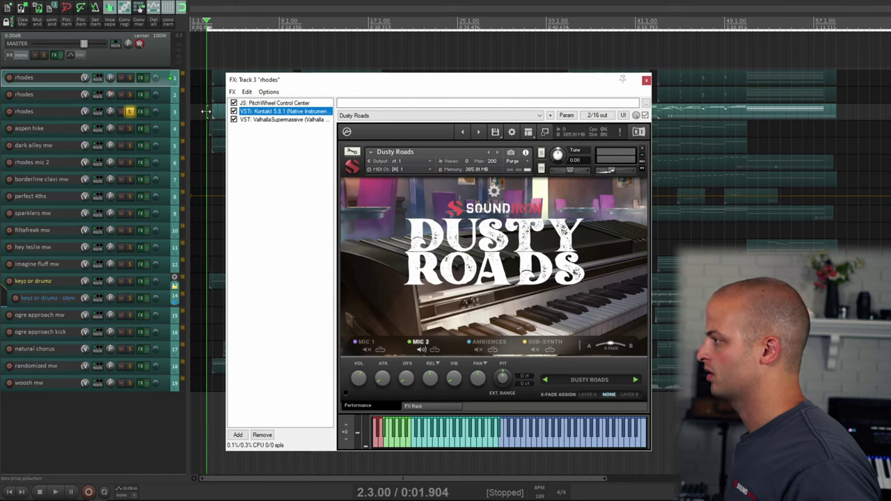
# Step: Audition the third rhodes track from 2.3.00 and again from 34.1.00
pyautogui.click(206, 111)
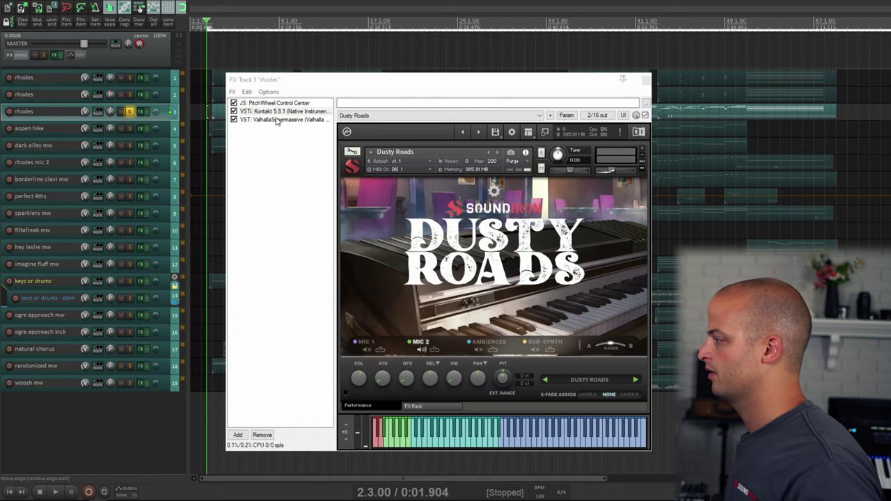
pyautogui.press('space')
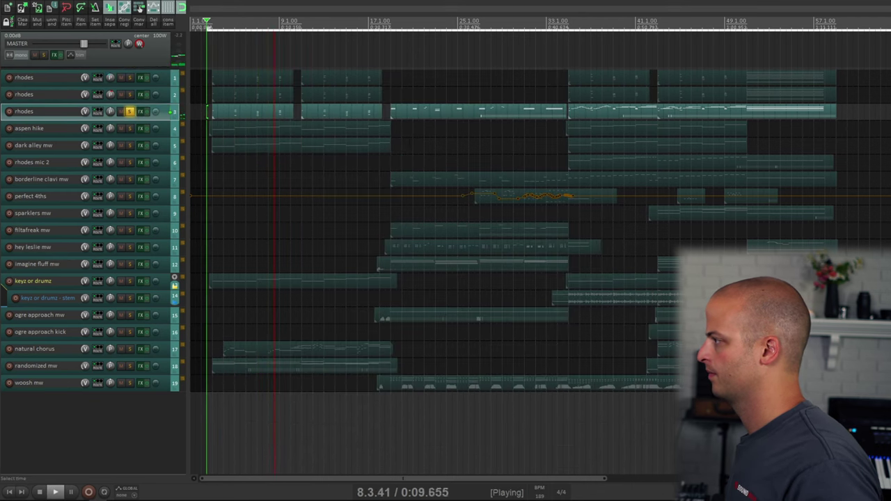
pyautogui.press('space')
pyautogui.click(558, 92)
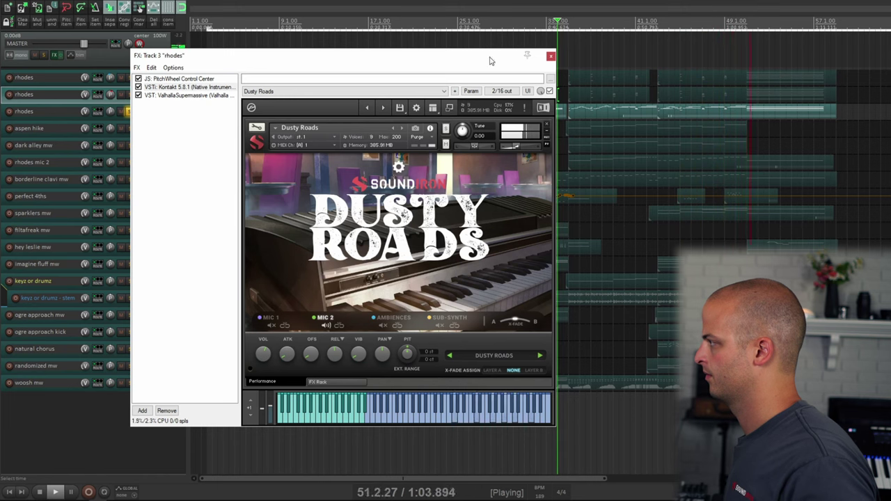
pyautogui.click(550, 57)
pyautogui.press('space')
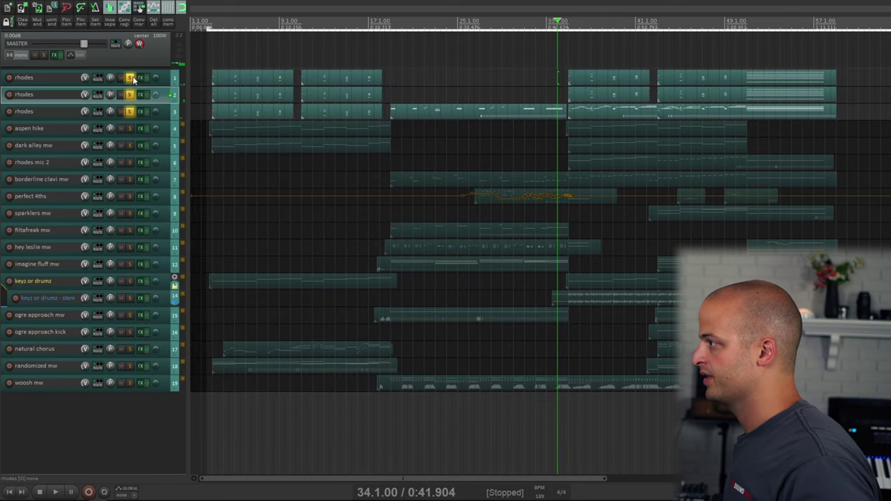
# Step: Audition all three soloed rhodes tracks together from 2.3.00 and clear their solos
pyautogui.click(206, 75)
pyautogui.press('space')
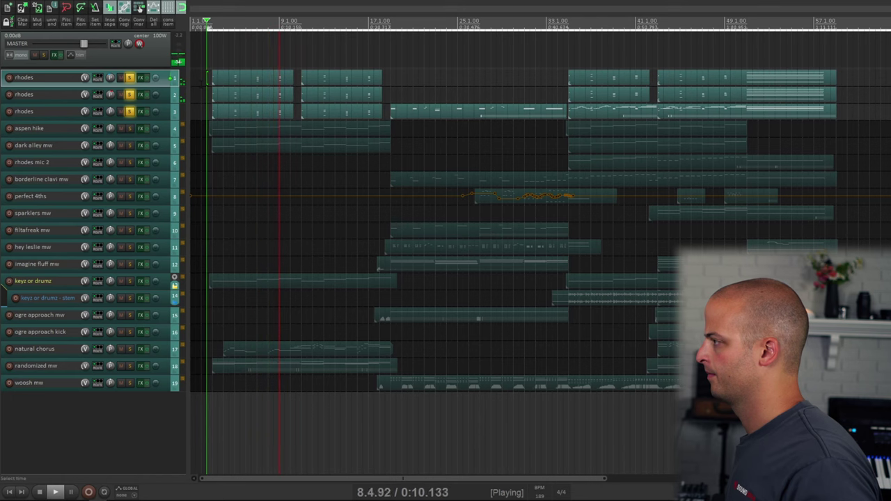
pyautogui.press('space')
pyautogui.press('F6')
pyautogui.click(202, 82)
pyautogui.click(204, 75)
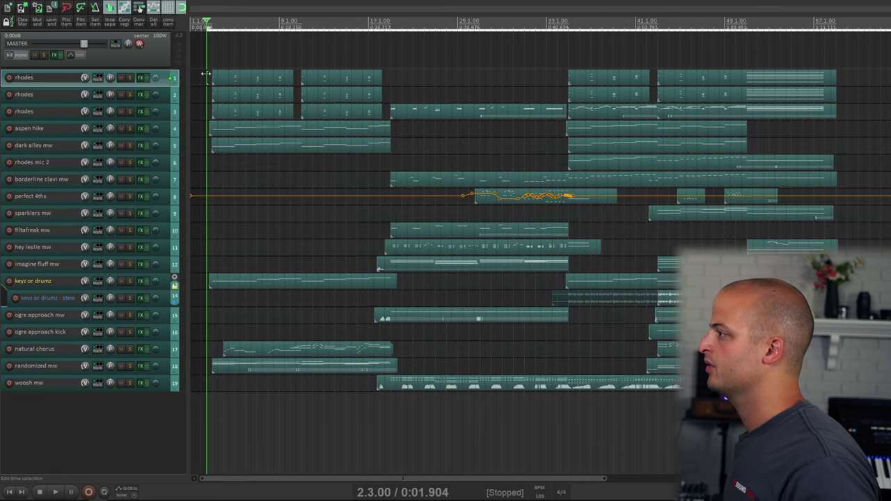
# Step: Solo the aspen hike track and examine its instrument's Ambiences layer and the list of available Roadbience sounds
pyautogui.click(130, 129)
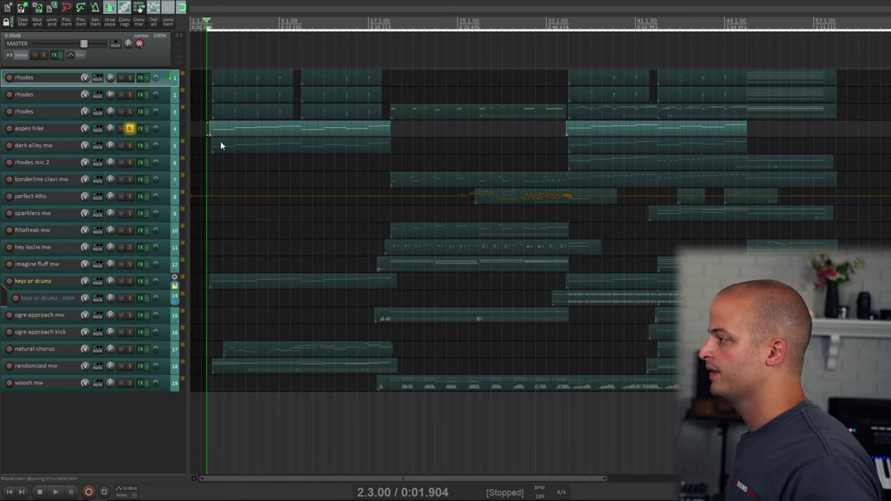
pyautogui.click(140, 128)
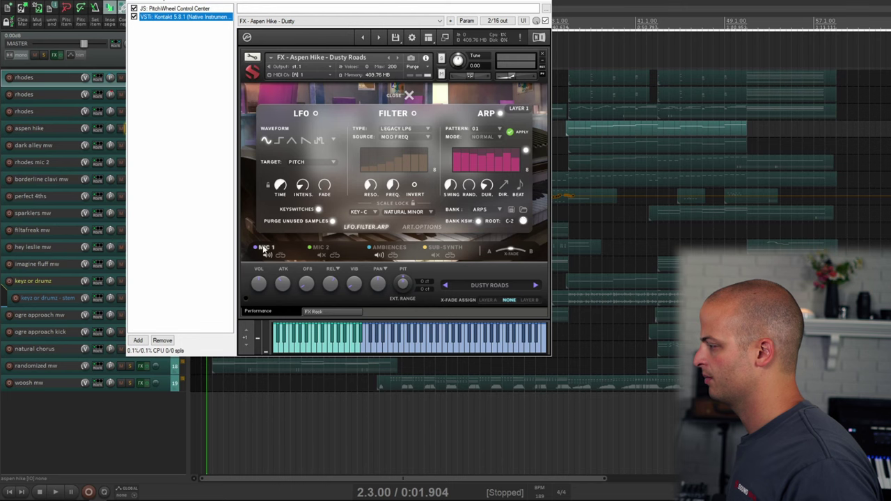
pyautogui.click(393, 247)
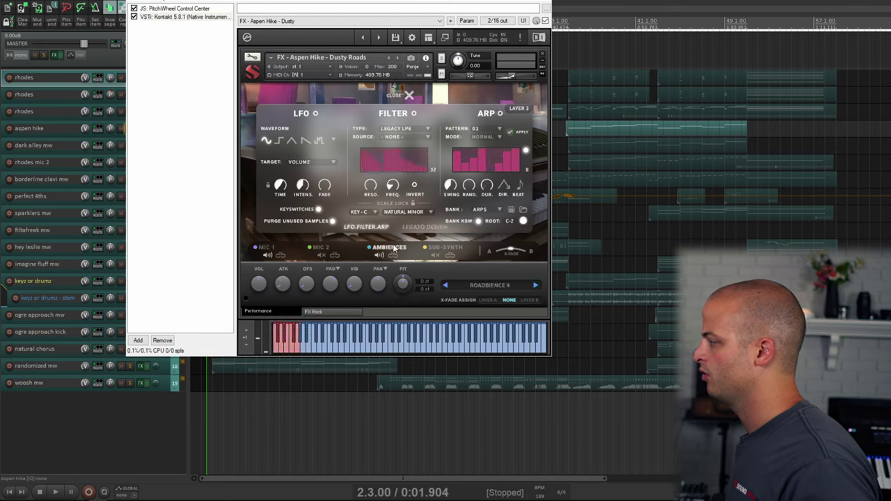
pyautogui.click(468, 285)
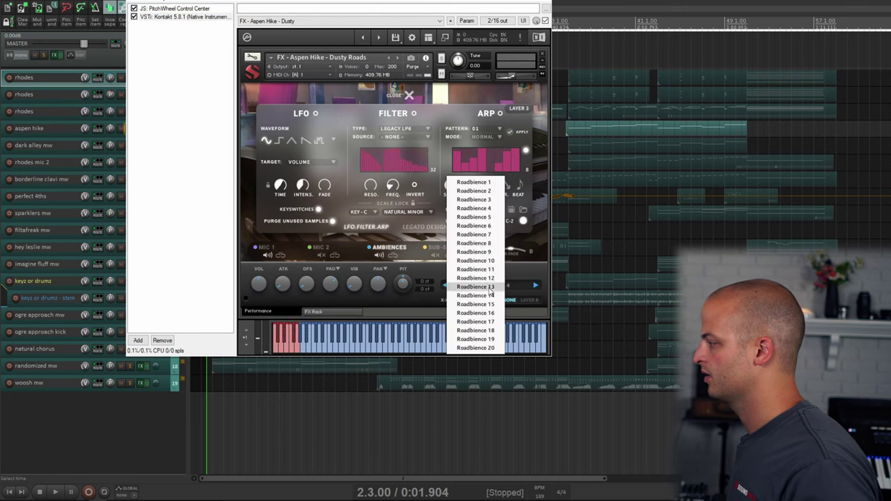
pyautogui.click(529, 270)
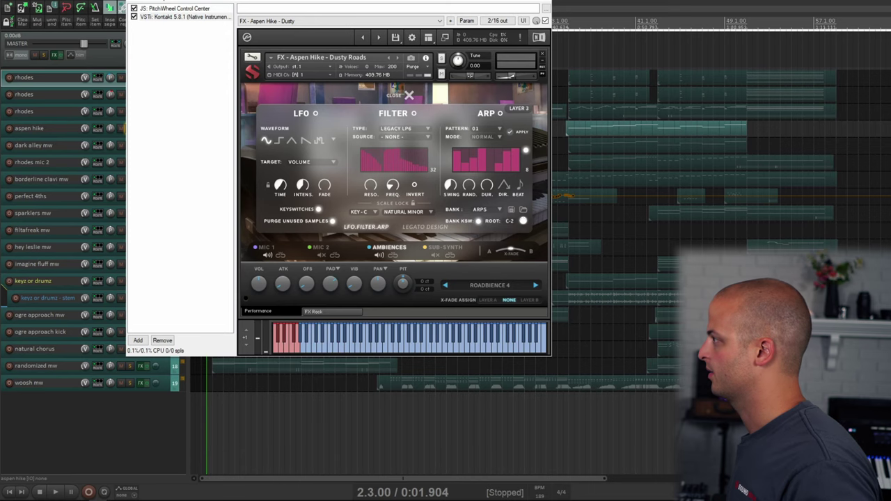
# Step: Audition the soloed aspen hike track from 2.3.00 while checking its Kontakt instrument
pyautogui.click(543, 1)
pyautogui.press('space')
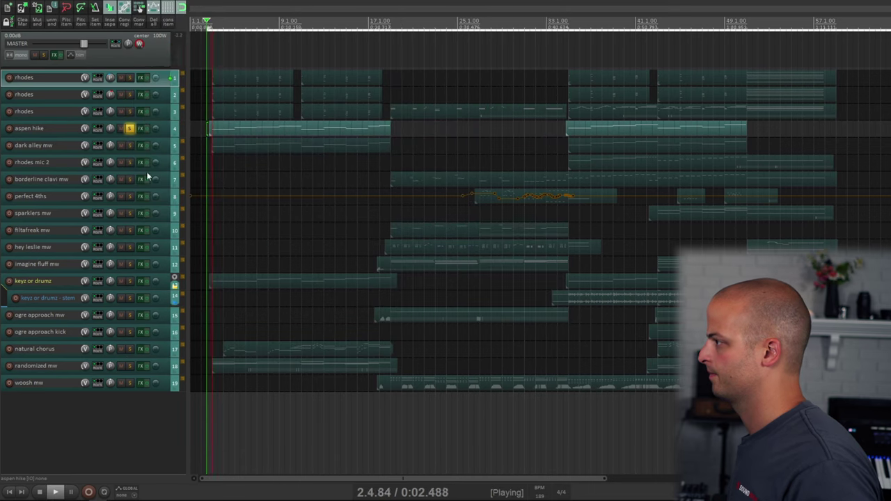
pyautogui.click(139, 129)
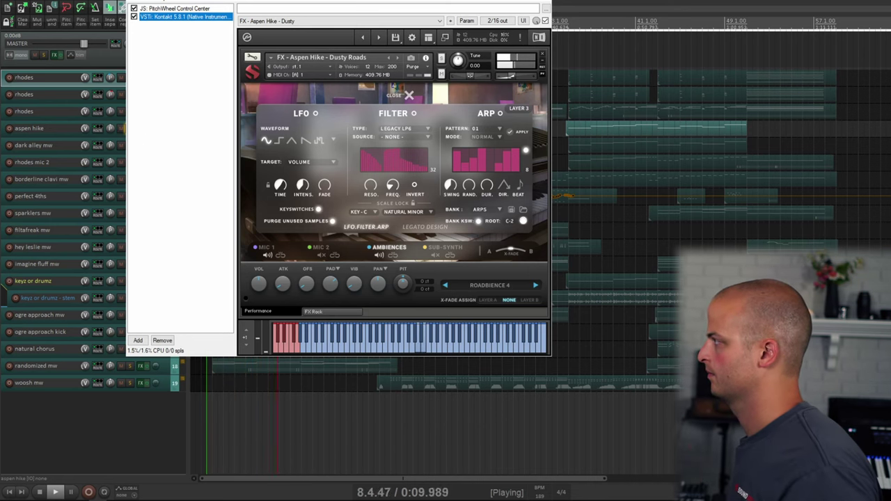
pyautogui.click(541, 1)
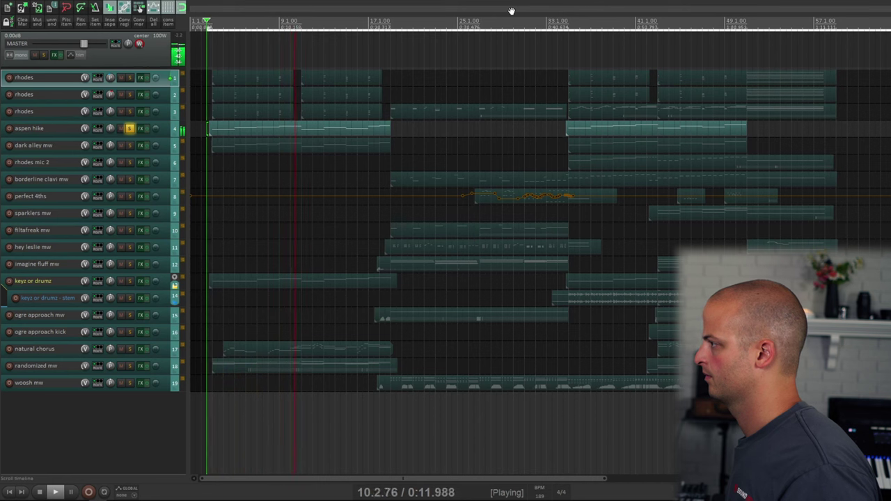
pyautogui.press('space')
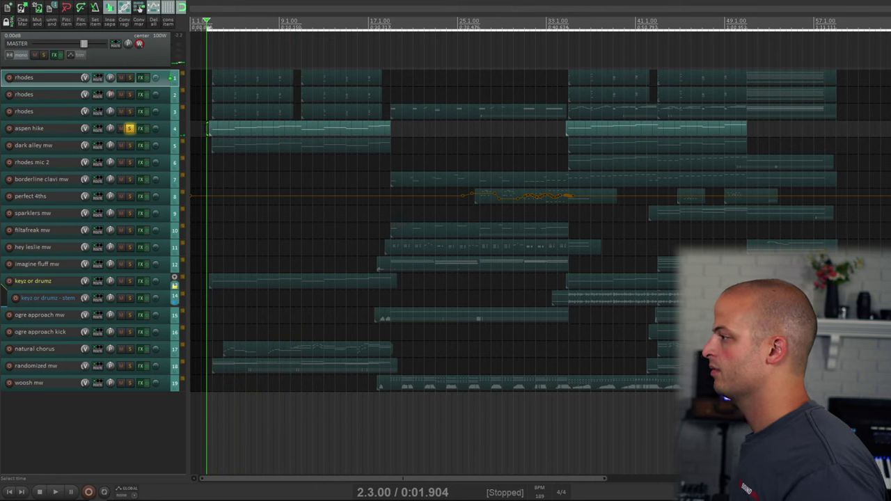
# Step: Move the solo from aspen hike to dark alley mw, audition it from 2.3.00 with its Kontakt instrument shown, and clear its solo
pyautogui.click(130, 128)
pyautogui.click(129, 145)
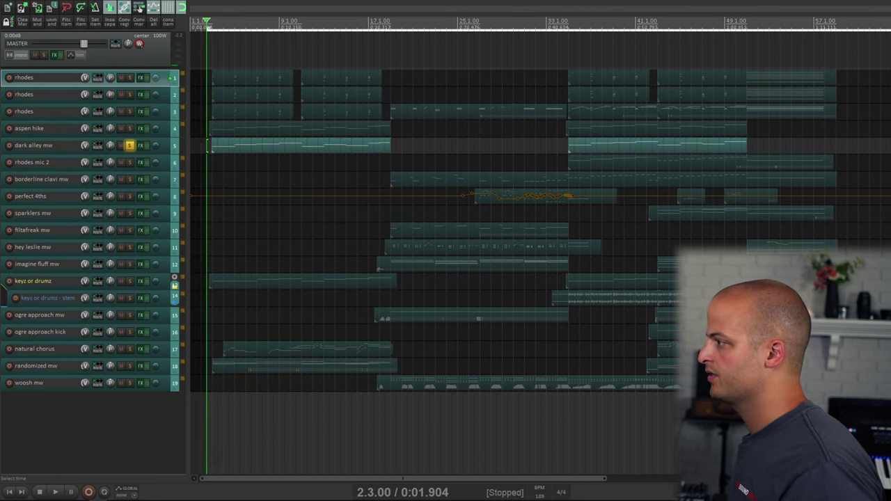
pyautogui.click(140, 145)
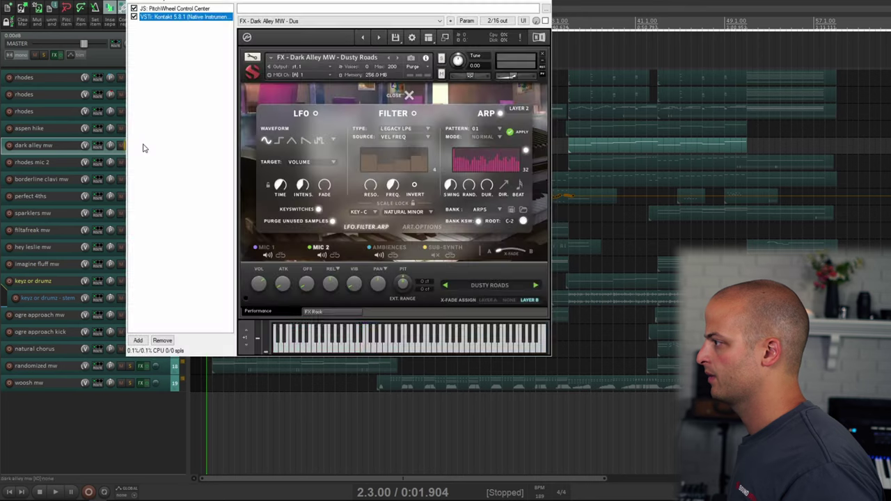
pyautogui.press('space')
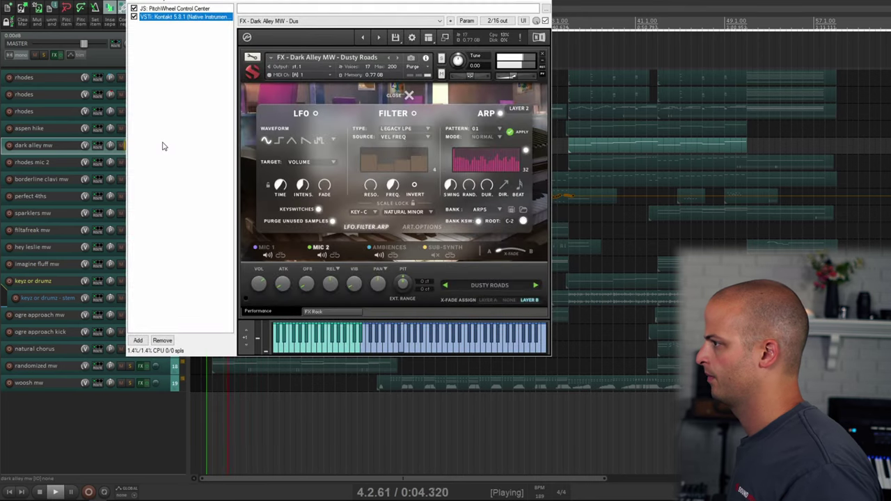
pyautogui.moveTo(342, 0); pyautogui.dragTo(377, 2)
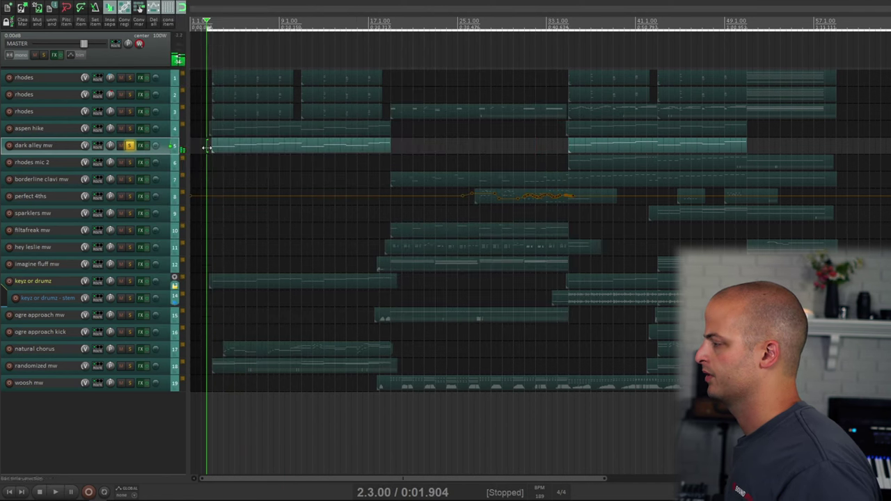
pyautogui.click(130, 148)
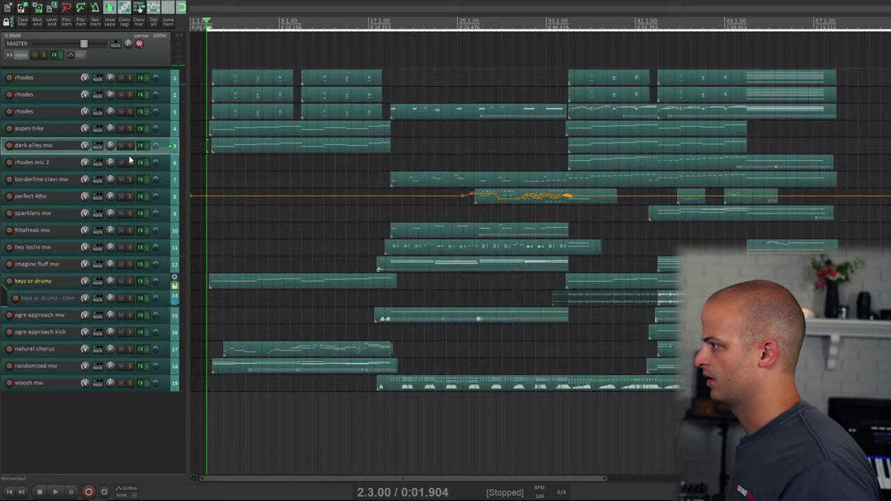
# Step: Solo the rhodes mic 2 track, audition it from 34.3.00 with its Dusty Roads instrument shown, and clear its solo
pyautogui.click(129, 162)
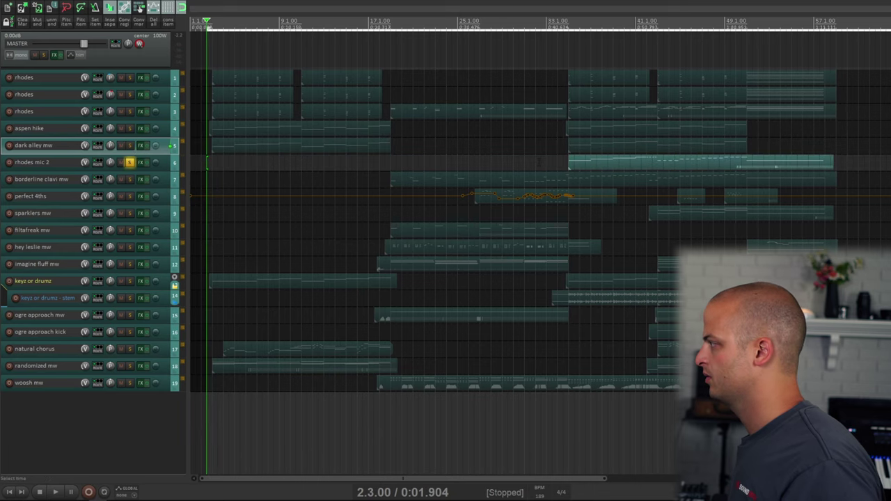
pyautogui.click(564, 162)
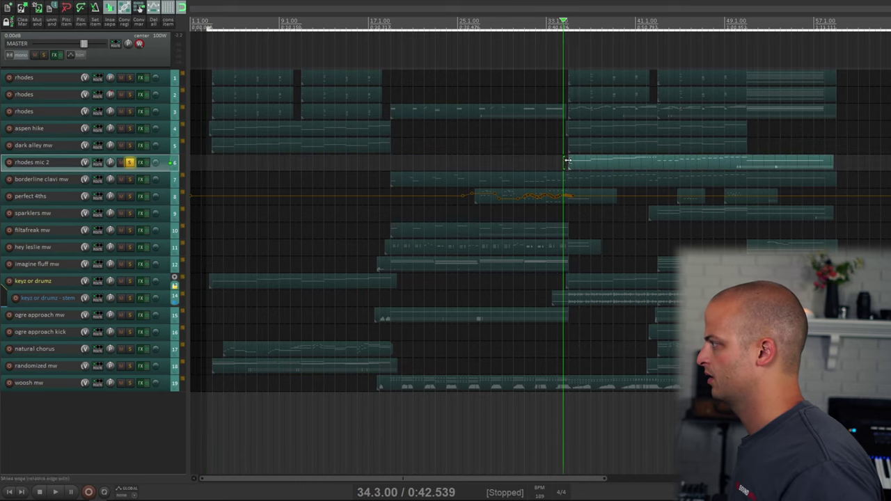
pyautogui.click(139, 165)
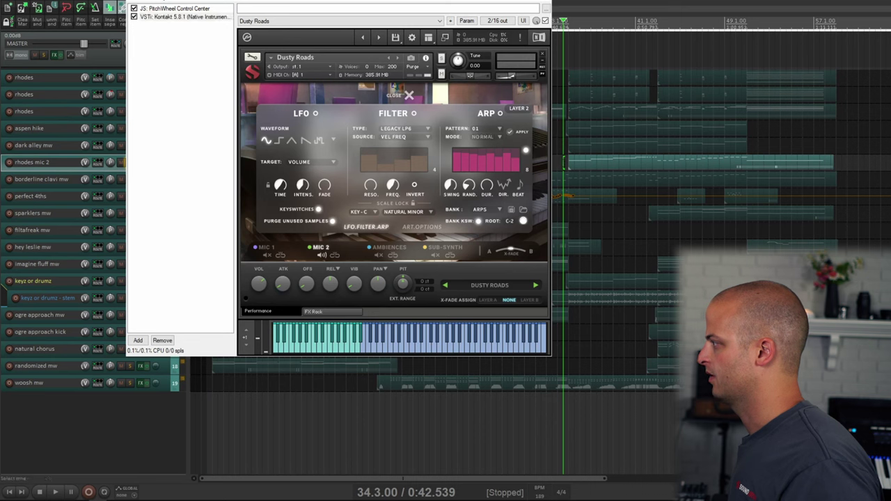
pyautogui.press('space')
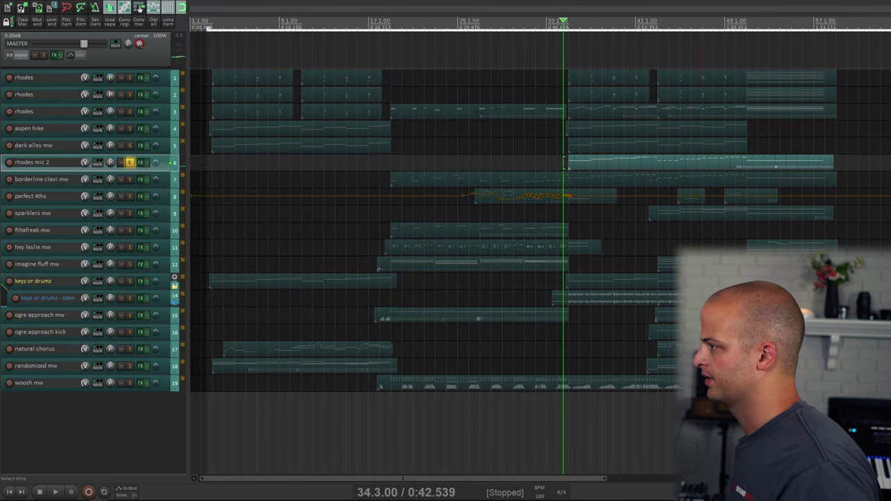
pyautogui.click(196, 165)
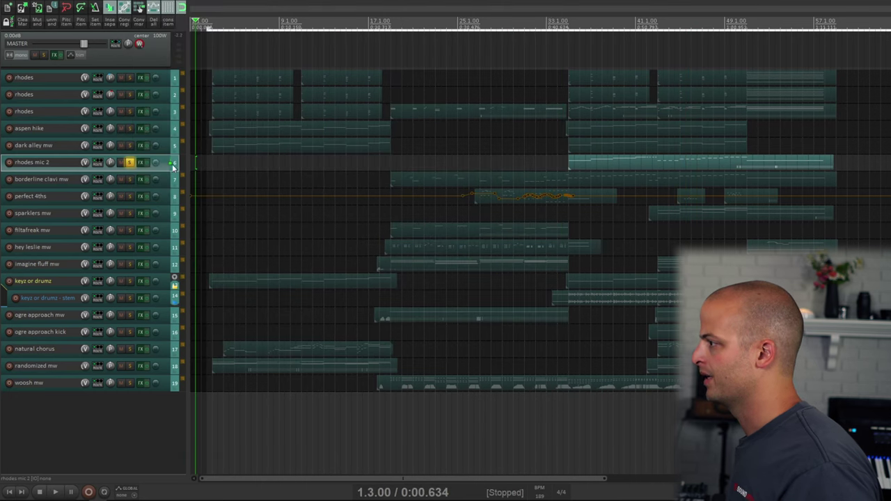
pyautogui.click(130, 163)
# Step: Solo the borderline clavi mw track and audition it from 18.3.00, checking its Kontakt instrument
pyautogui.click(130, 180)
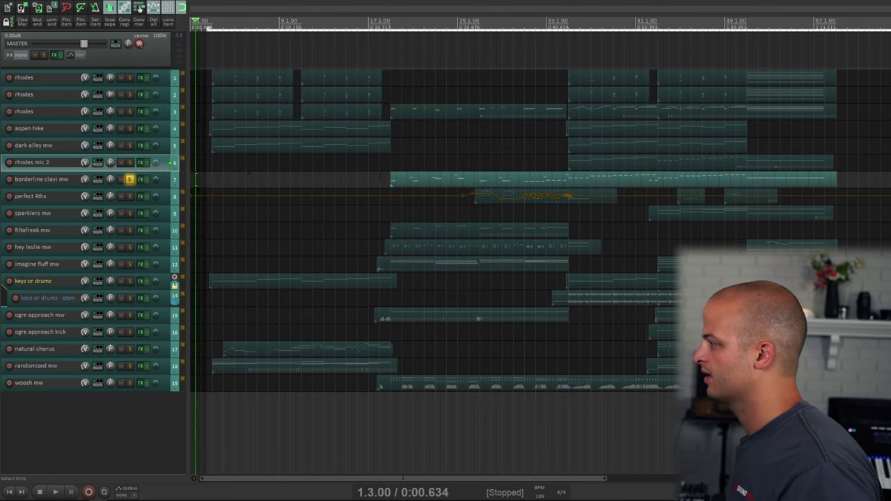
pyautogui.click(385, 181)
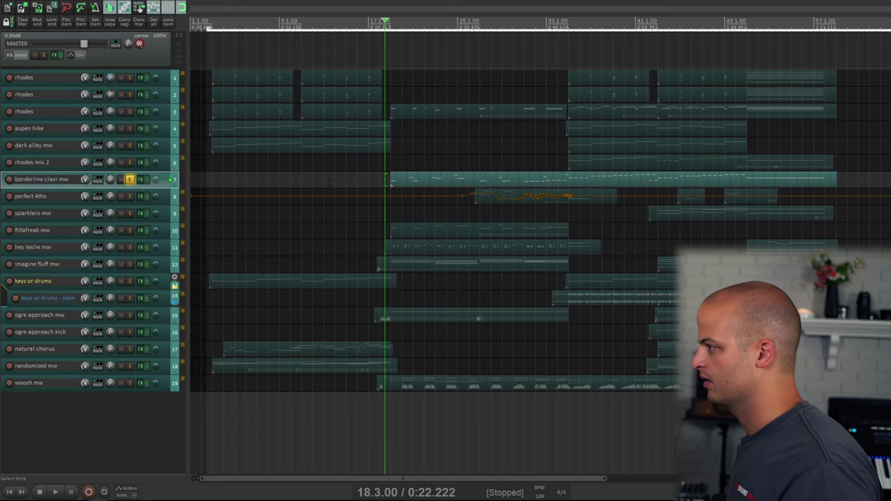
pyautogui.click(140, 180)
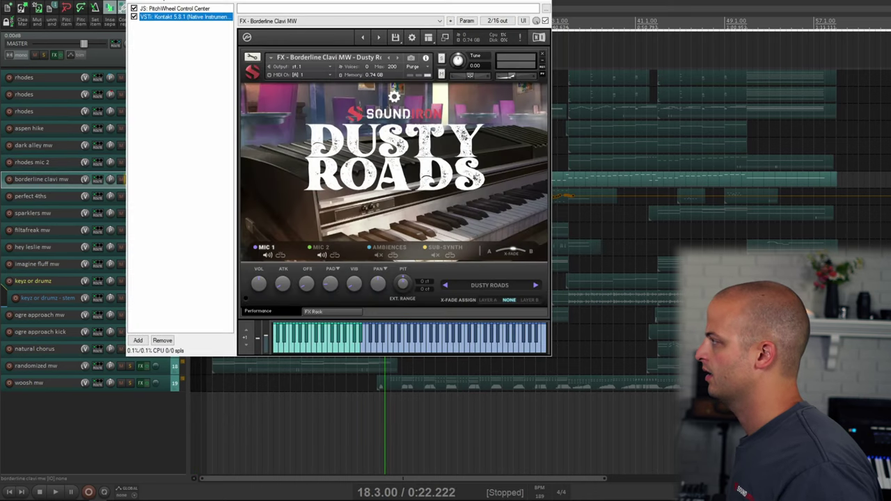
pyautogui.moveTo(442, 0); pyautogui.dragTo(382, 53)
pyautogui.press('space')
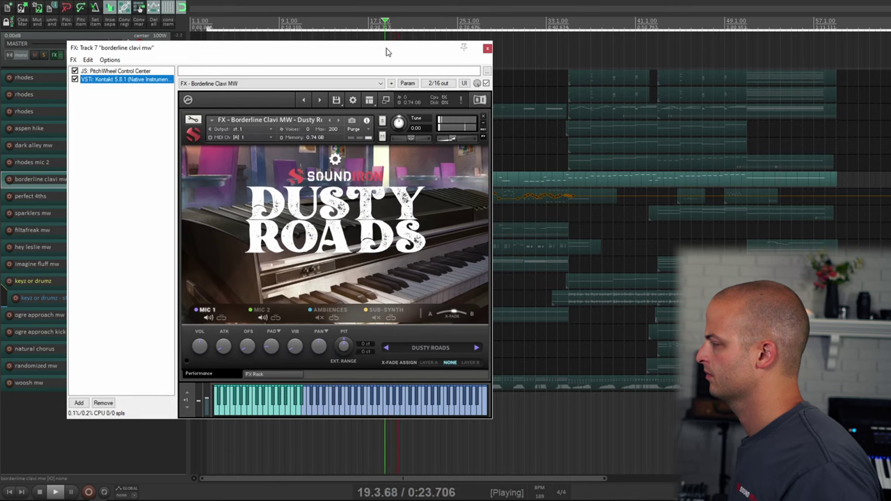
pyautogui.click(487, 49)
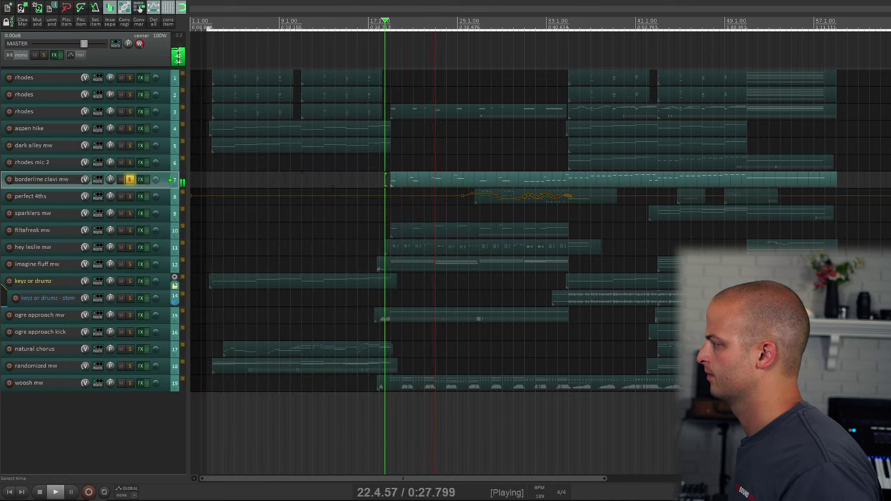
pyautogui.click(525, 162)
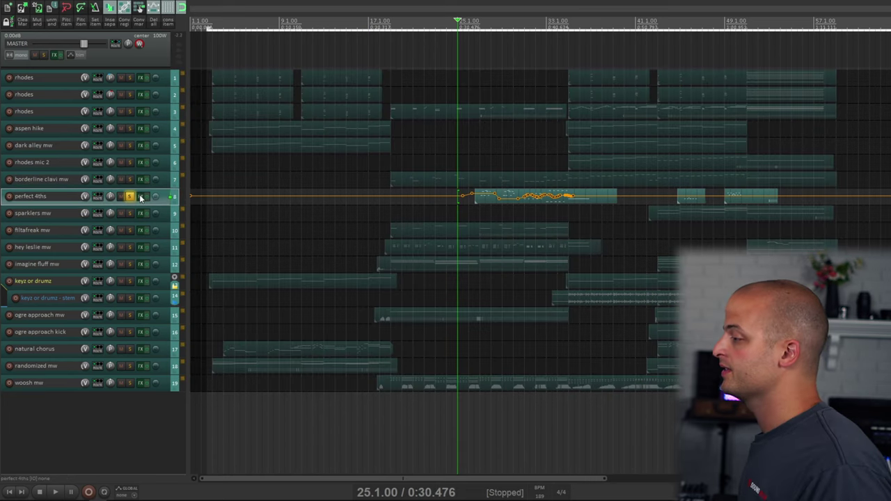
# Step: Audition the soloed perfect 4ths track from 26.1.00 and examine the pitch setting of its Dusty Roads instrument
pyautogui.click(141, 197)
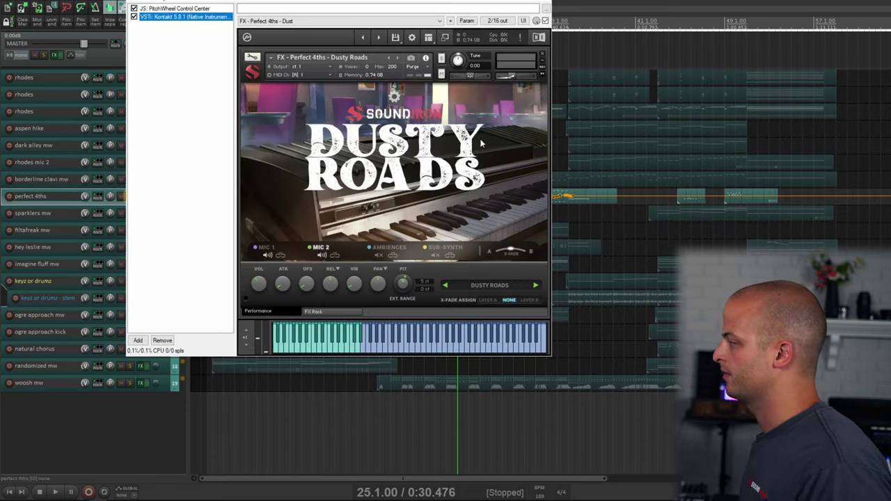
pyautogui.press('Escape')
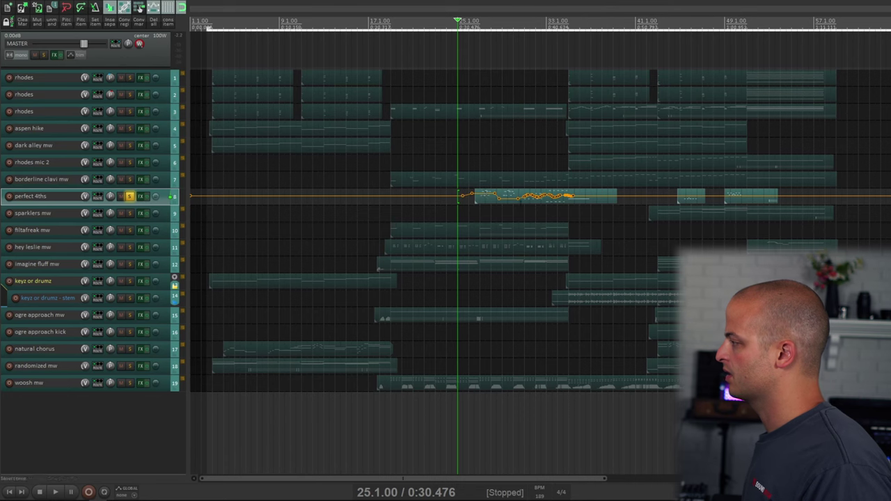
pyautogui.click(469, 197)
pyautogui.press('space')
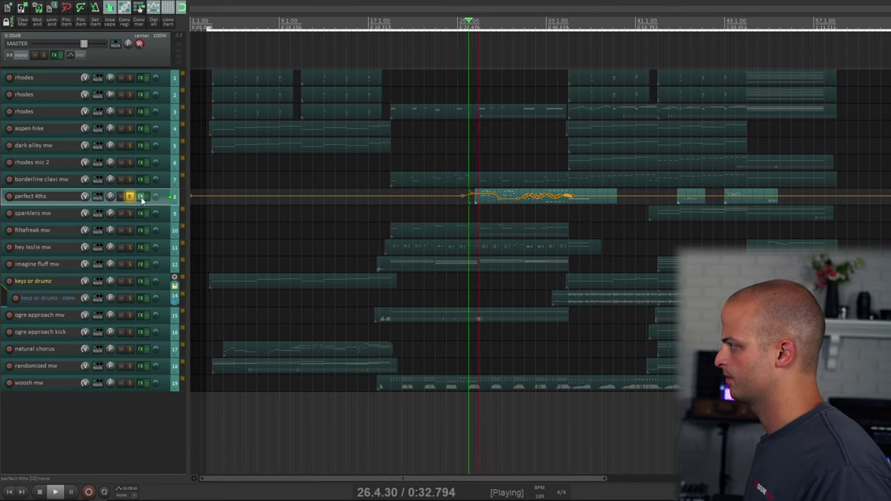
pyautogui.click(141, 197)
pyautogui.moveTo(431, 0); pyautogui.dragTo(387, 21)
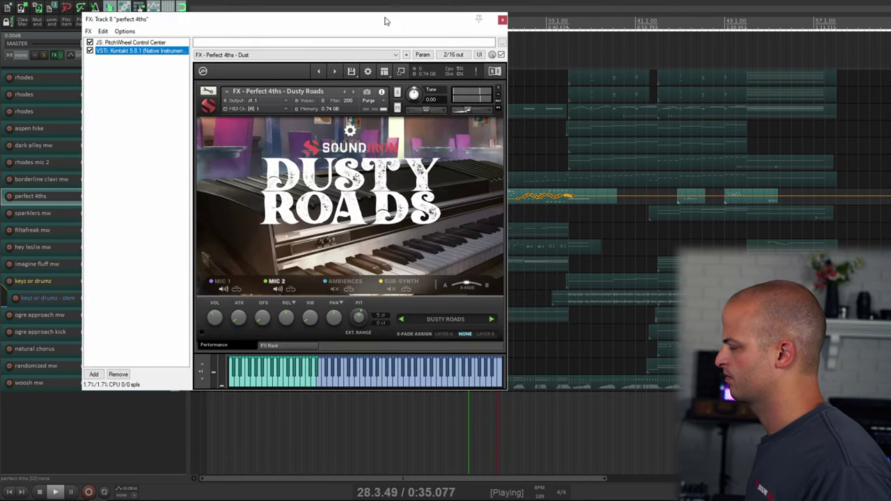
pyautogui.moveTo(392, 21); pyautogui.dragTo(380, 25)
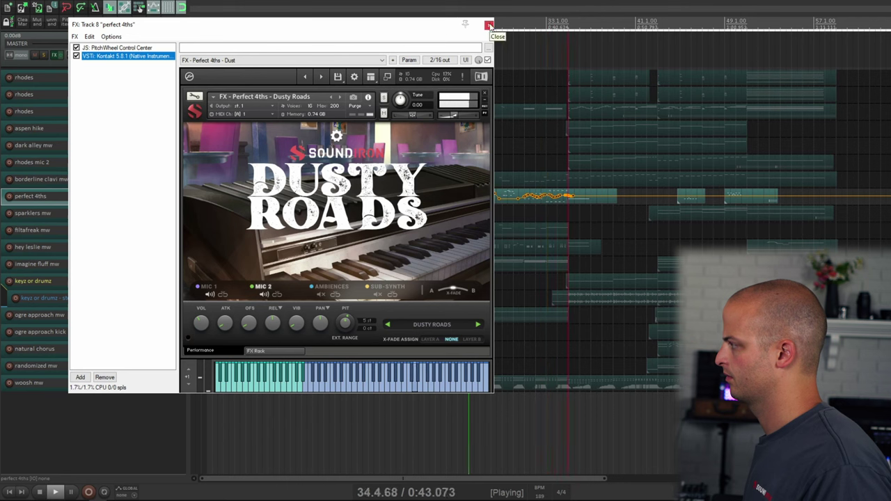
pyautogui.press('space')
pyautogui.click(216, 287)
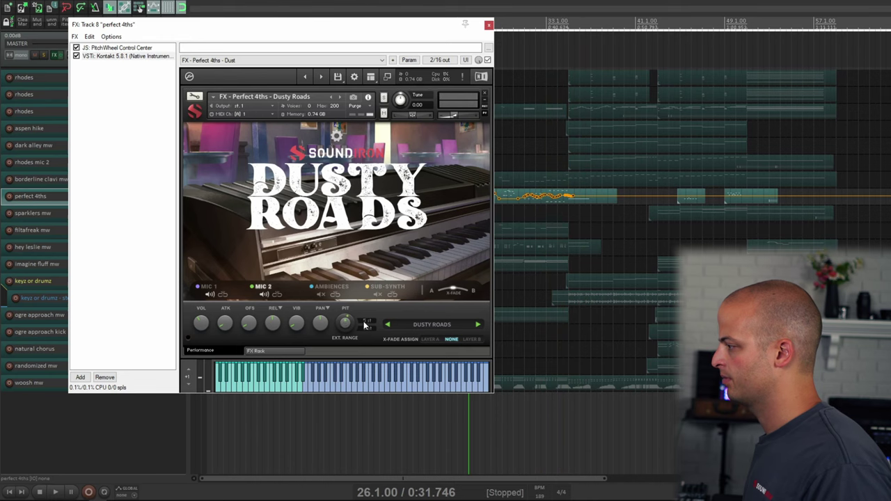
pyautogui.click(488, 26)
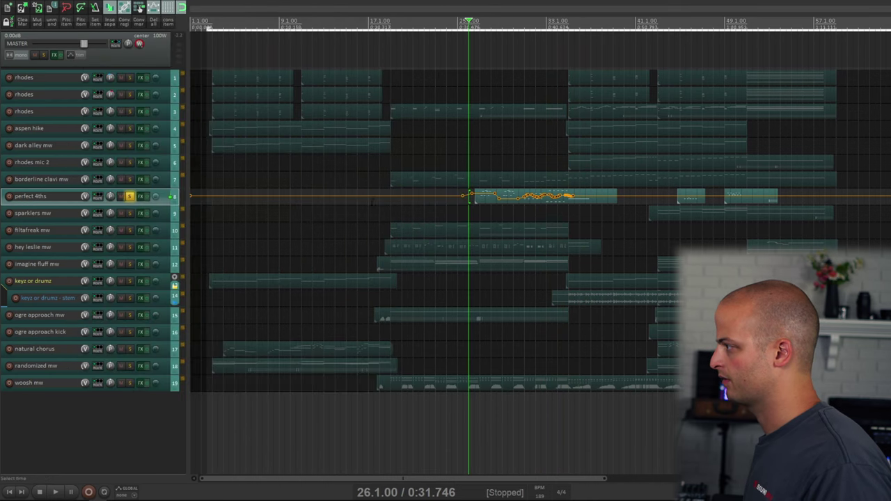
# Step: Record-arm the perfect 4ths track for live playing with the cursor at 17.1.00, and clear its solo and arming when done
pyautogui.click(369, 202)
pyautogui.click(9, 196)
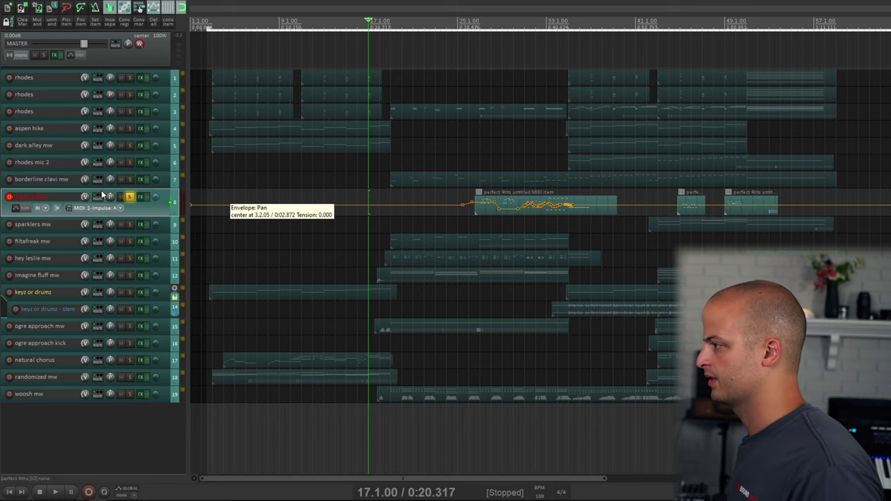
pyautogui.click(130, 198)
pyautogui.click(10, 197)
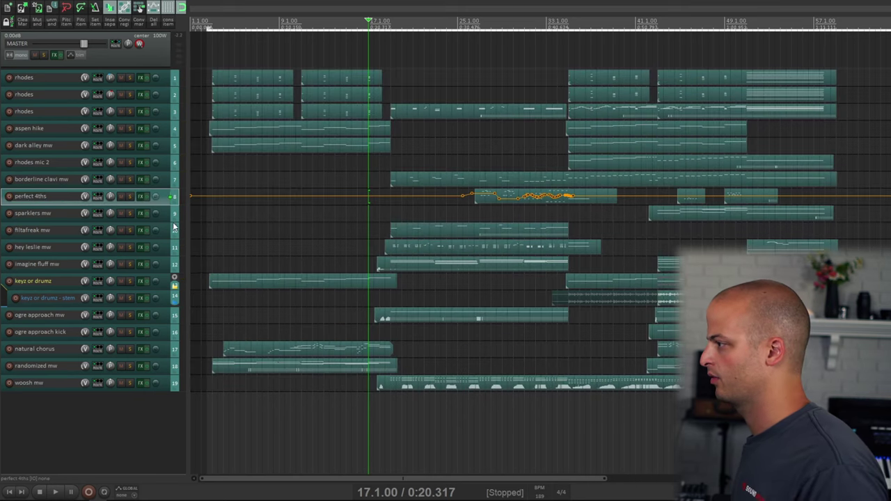
# Step: Select the sparklers mw track and place the edit cursor just before its first clip
pyautogui.click(165, 217)
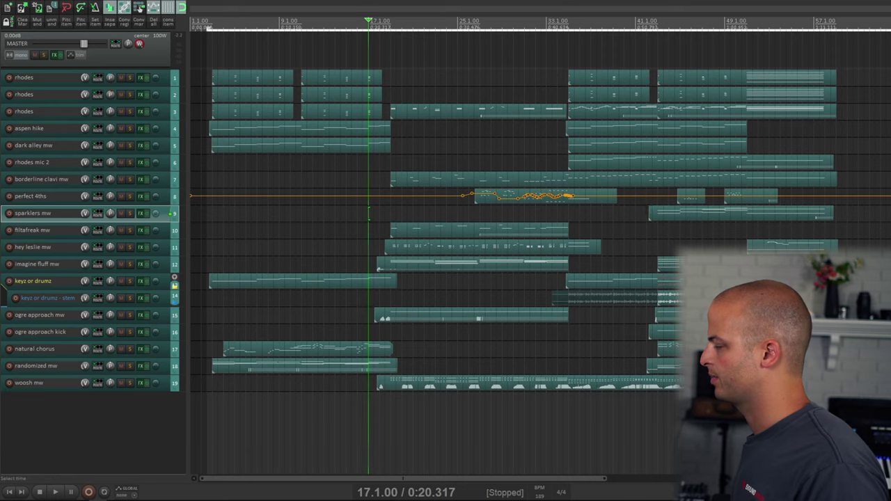
pyautogui.click(646, 215)
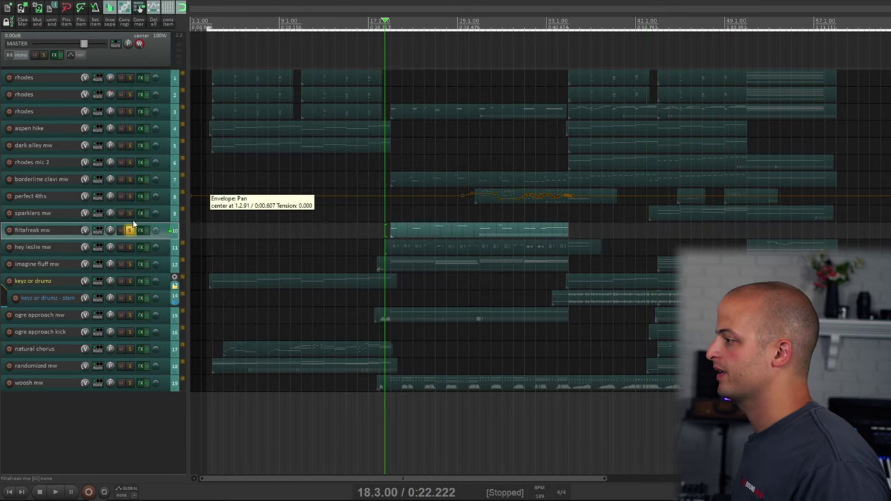
# Step: Audition the soloed filtafreak mw track from 18.3.00 while checking its instrument's LFO, filter and arp settings
pyautogui.click(140, 230)
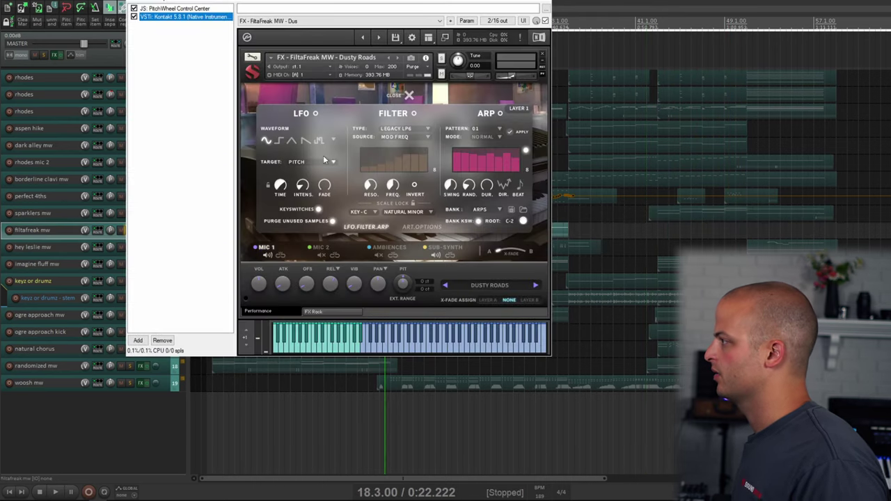
pyautogui.press('space')
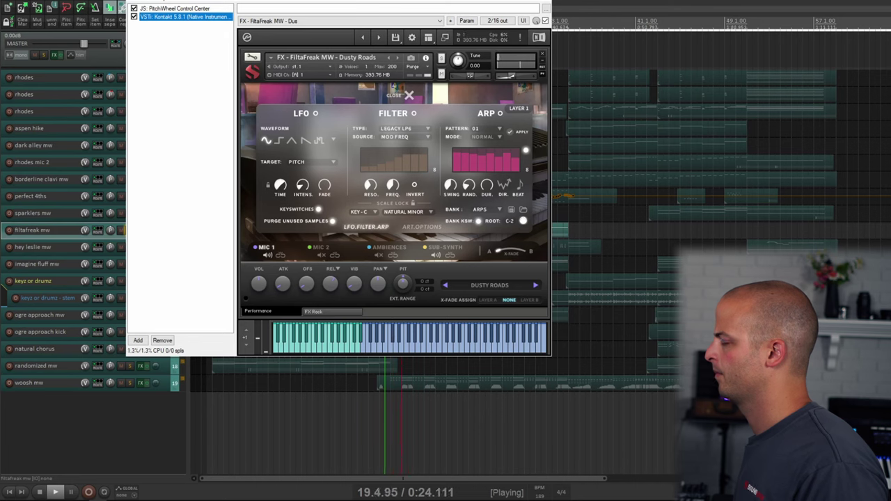
pyautogui.moveTo(421, 0); pyautogui.dragTo(382, 39)
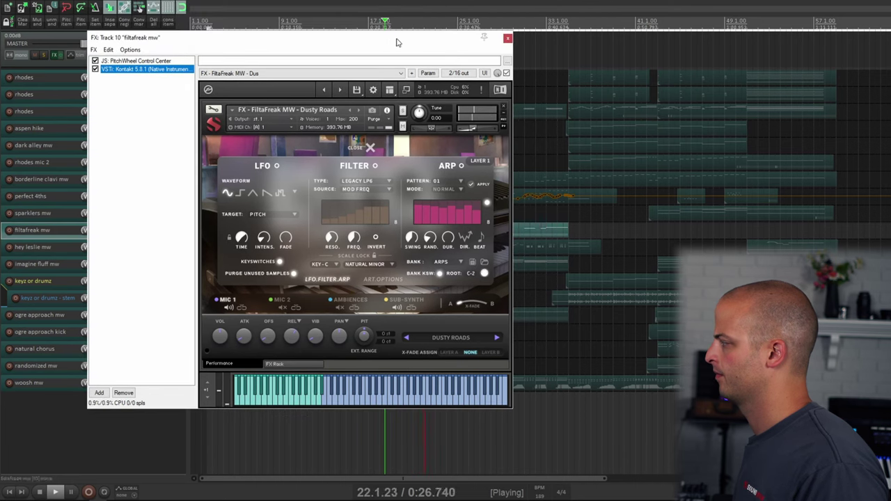
pyautogui.click(507, 38)
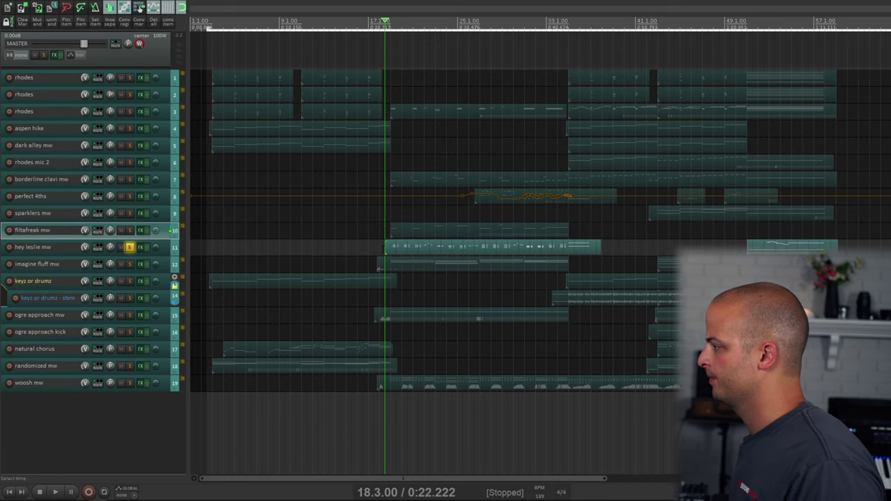
# Step: Audition the soloed hey leslie mw track from 18.1.00, checking its Kontakt instrument during playback
pyautogui.click(380, 247)
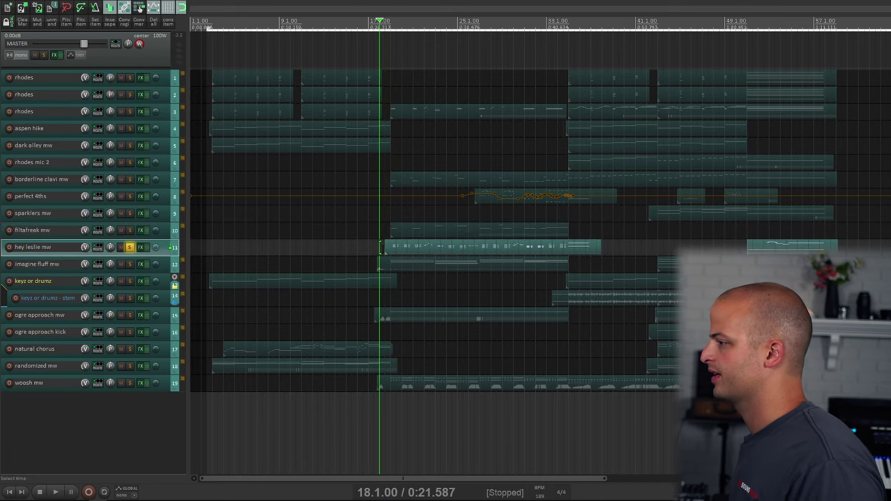
pyautogui.click(141, 247)
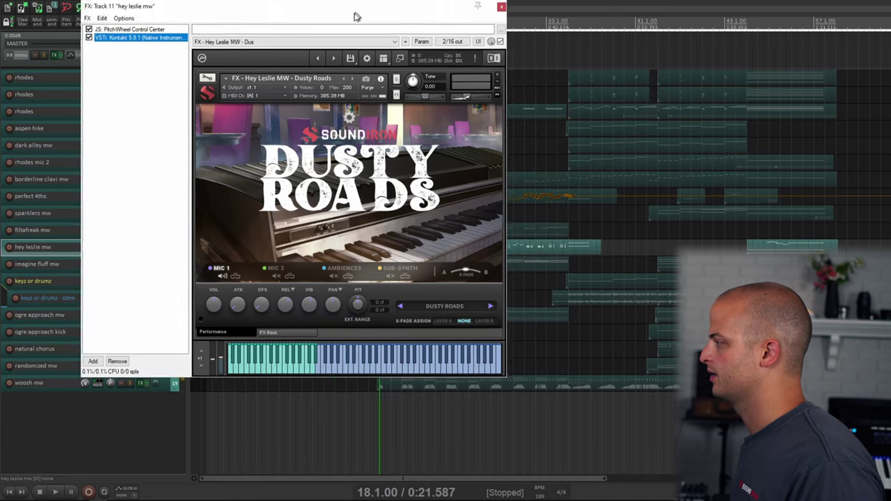
pyautogui.moveTo(355, 16); pyautogui.dragTo(348, 19)
pyautogui.press('space')
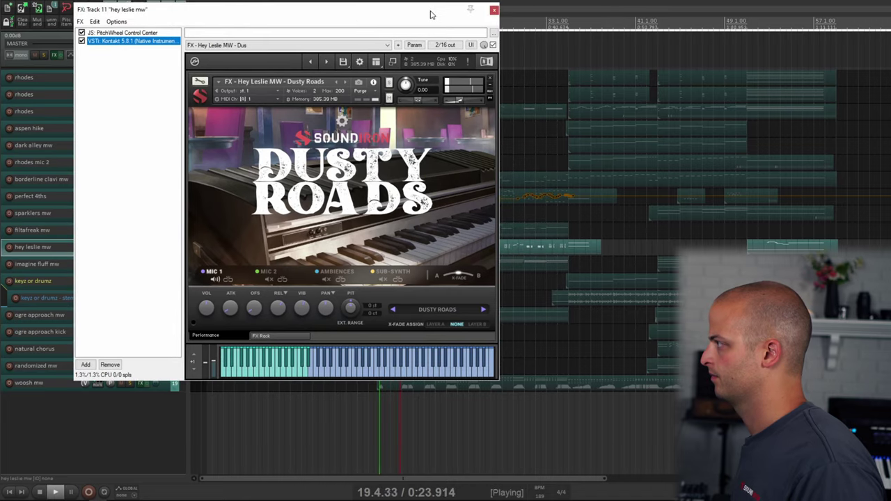
pyautogui.click(494, 12)
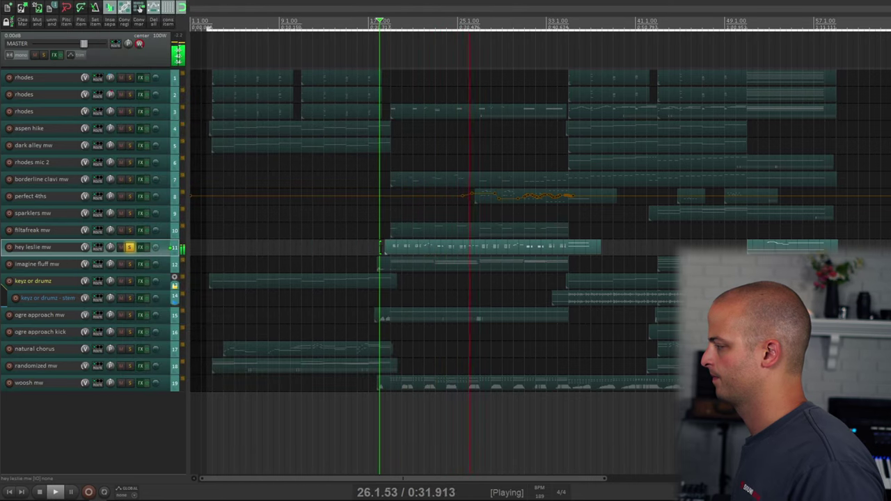
# Step: Audition the last clip of the soloed hey leslie mw track from 50.3.00
pyautogui.click(742, 245)
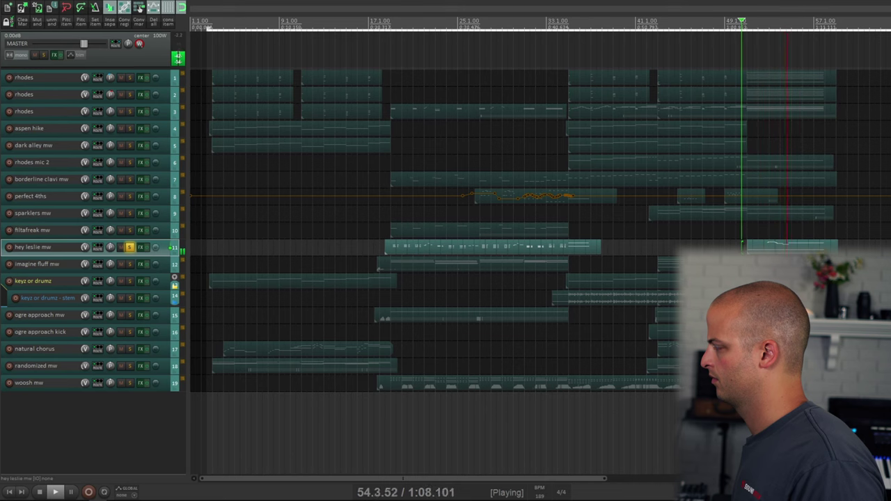
pyautogui.press('space')
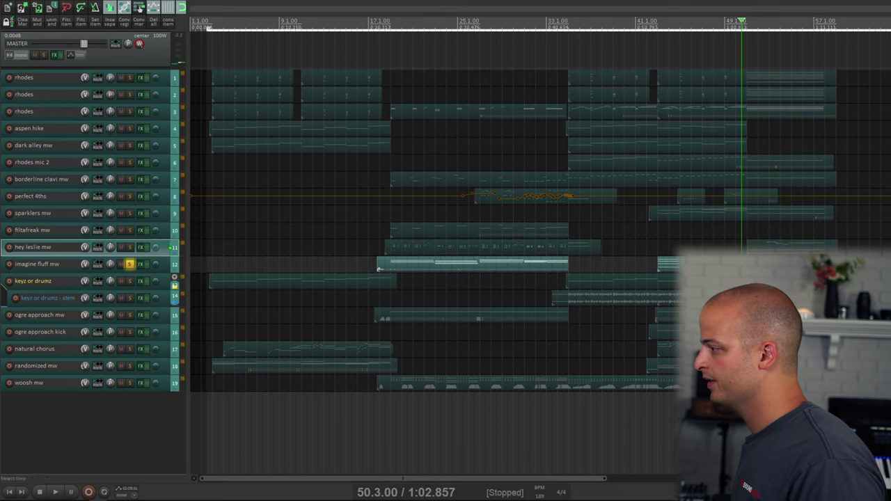
# Step: Audition the soloed imagine fluff mw track from just before its first clip while checking its Kontakt performance settings and FX rack
pyautogui.click(375, 265)
pyautogui.press('space')
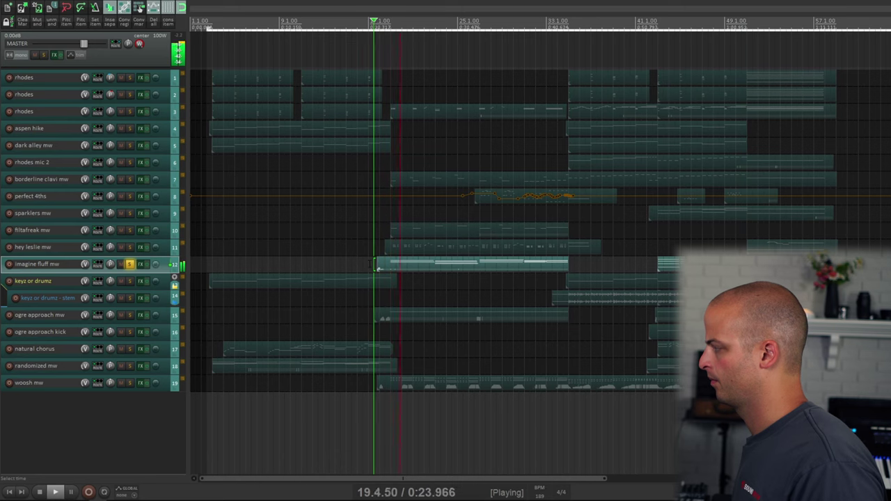
pyautogui.click(140, 265)
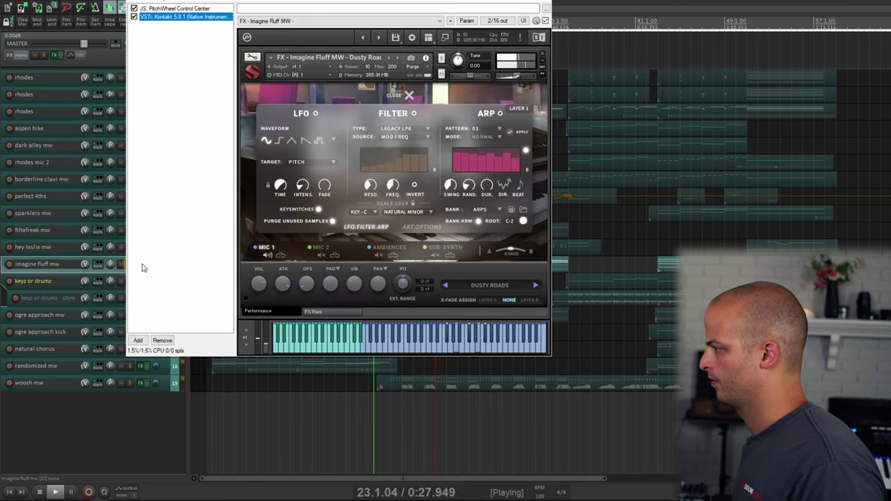
pyautogui.click(330, 311)
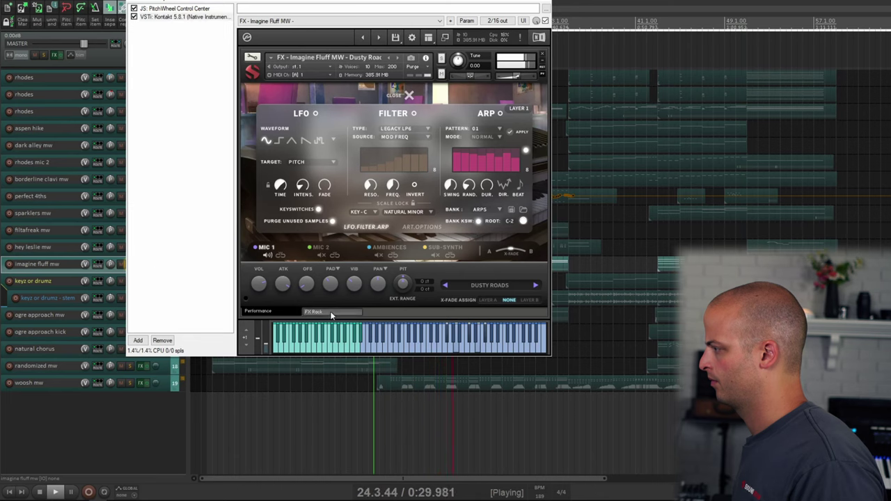
pyautogui.click(261, 311)
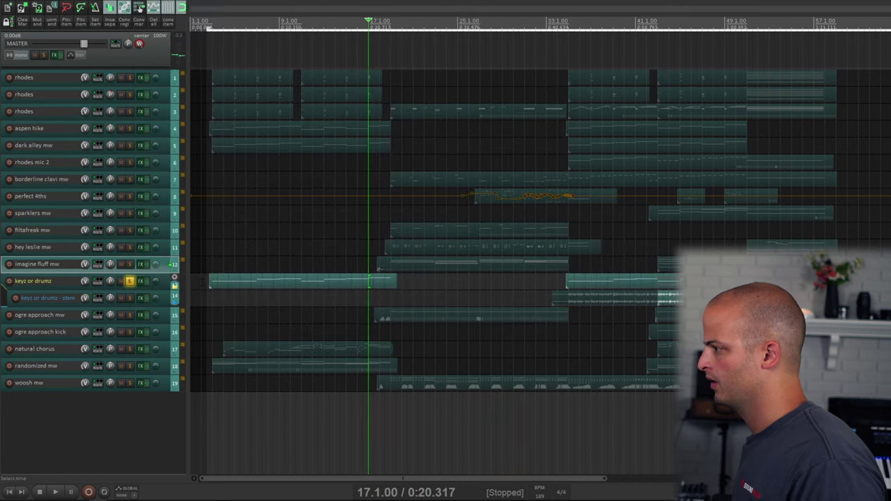
# Step: Check the Mic 1 and Mic 2 layer settings of the keyz or drumz instrument and audition the track from 2.1.00
pyautogui.click(202, 283)
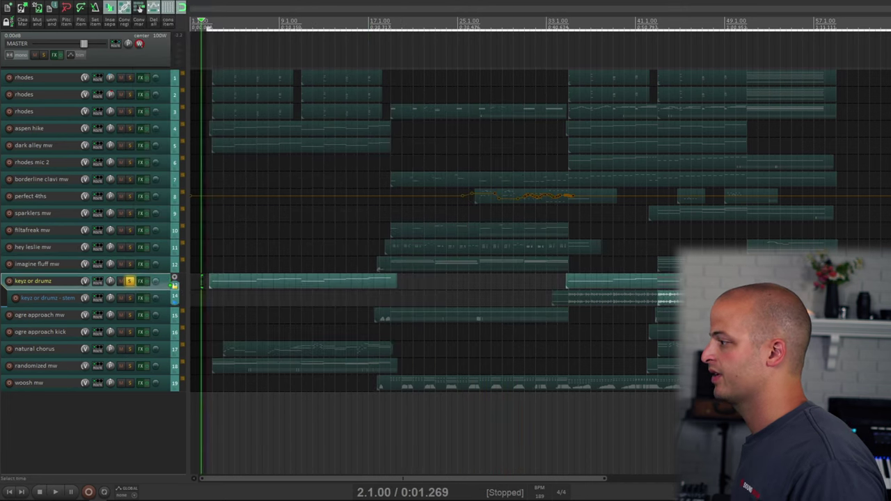
pyautogui.click(139, 281)
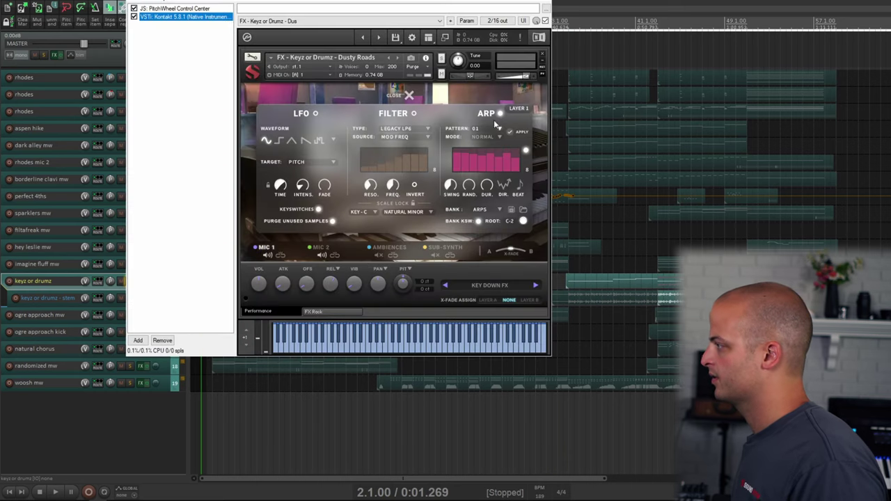
pyautogui.click(319, 248)
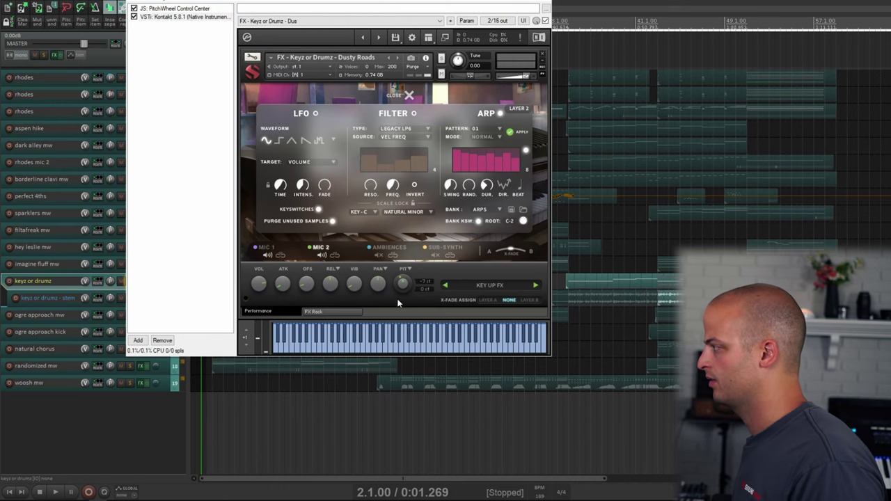
pyautogui.press('Escape')
pyautogui.press('space')
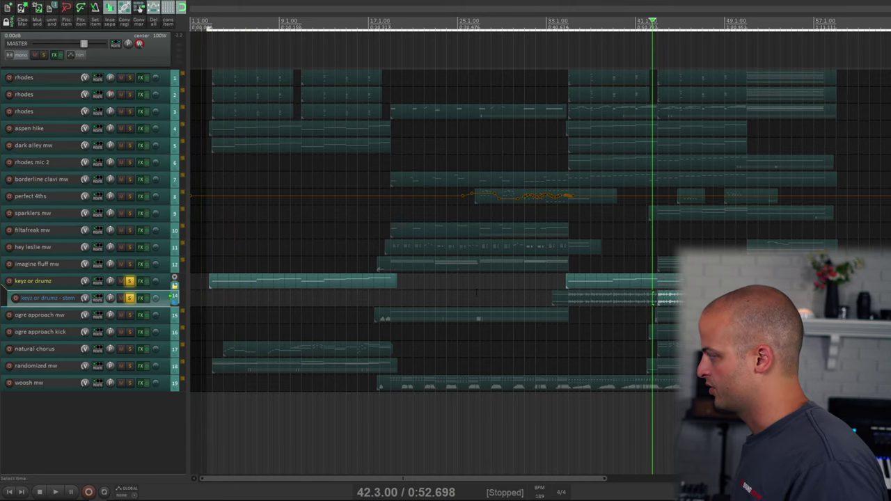
# Step: Check the ValhallaSupermassive effect on the keyz or drumz - stem track, and audition both soloed keyz or drumz tracks from 43.1.00
pyautogui.click(142, 299)
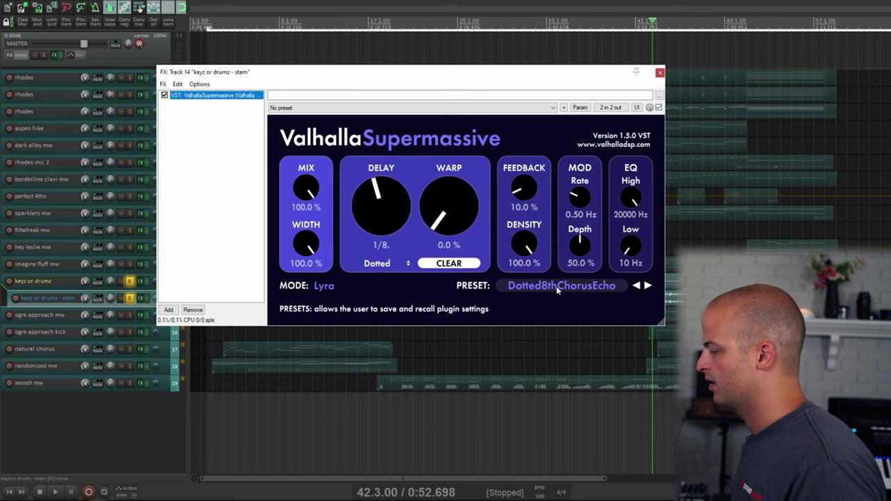
pyautogui.click(660, 73)
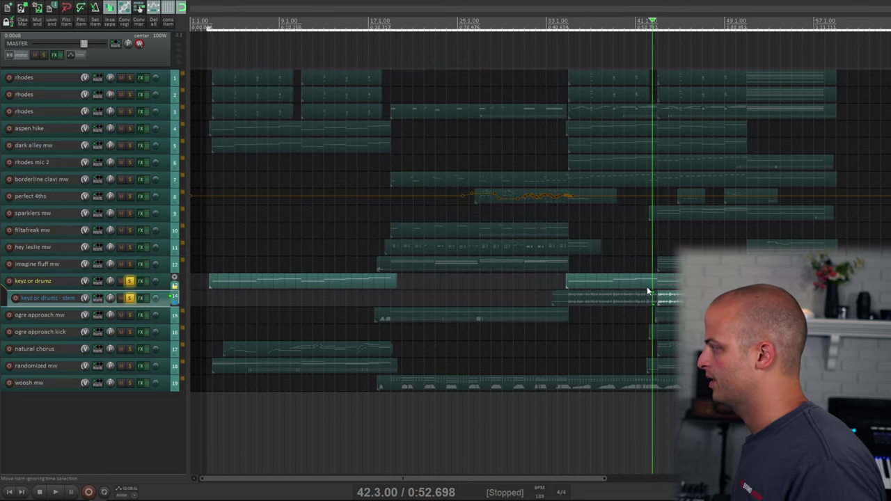
pyautogui.click(670, 302)
pyautogui.scroll(2, 671, 302)
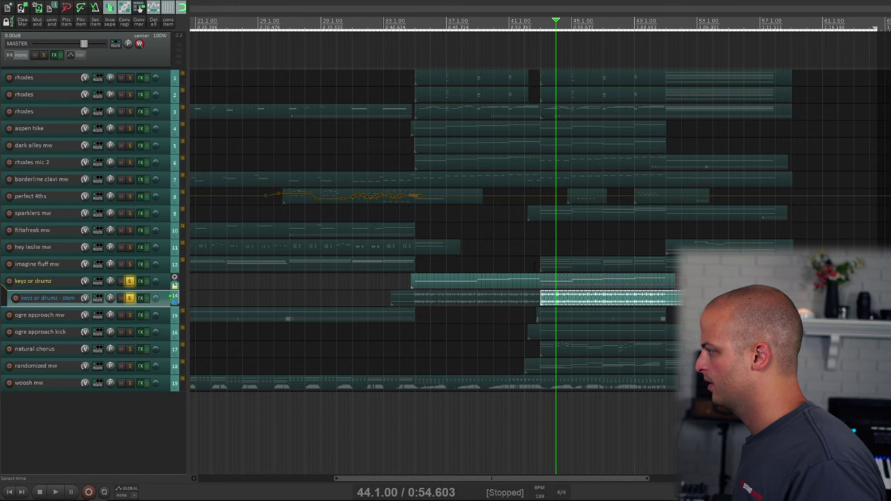
pyautogui.click(534, 265)
pyautogui.click(541, 246)
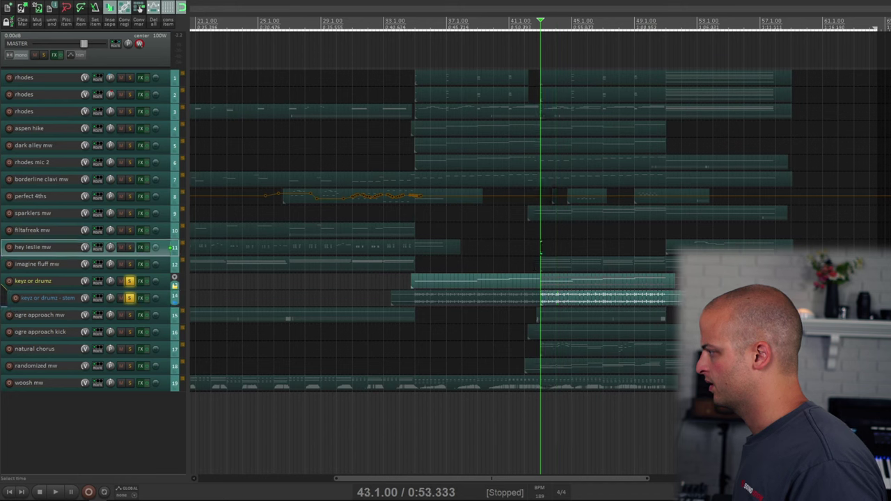
pyautogui.press('space')
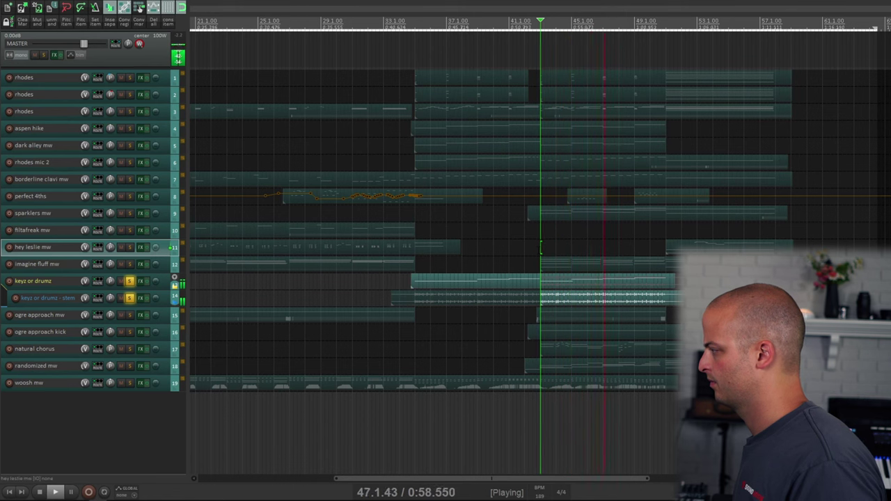
pyautogui.press('space')
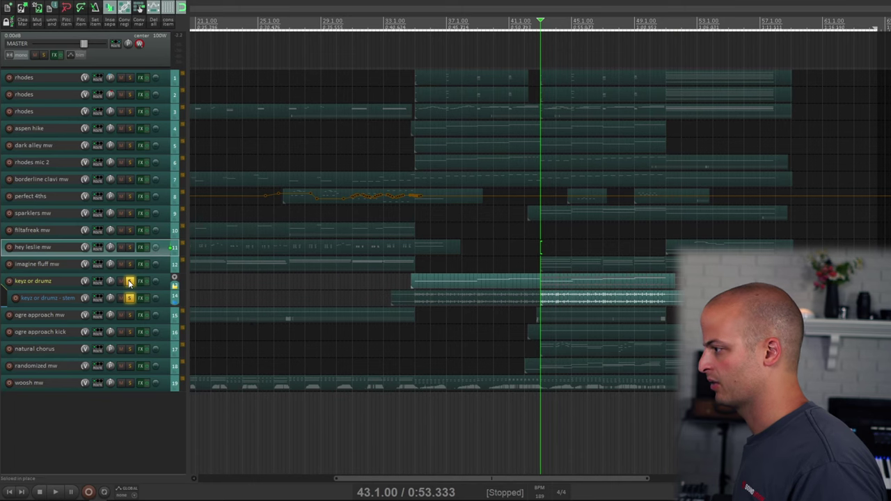
# Step: Audition the soloed ogre approach mw track from just before its first clip while checking its instrument's arp settings and FX rack
pyautogui.scroll(1, 234, 282)
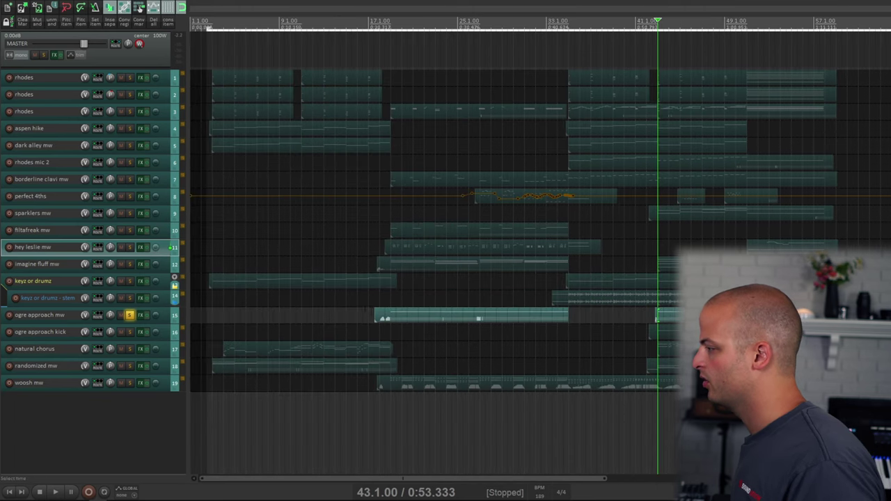
pyautogui.click(369, 316)
pyautogui.press('space')
pyautogui.click(140, 315)
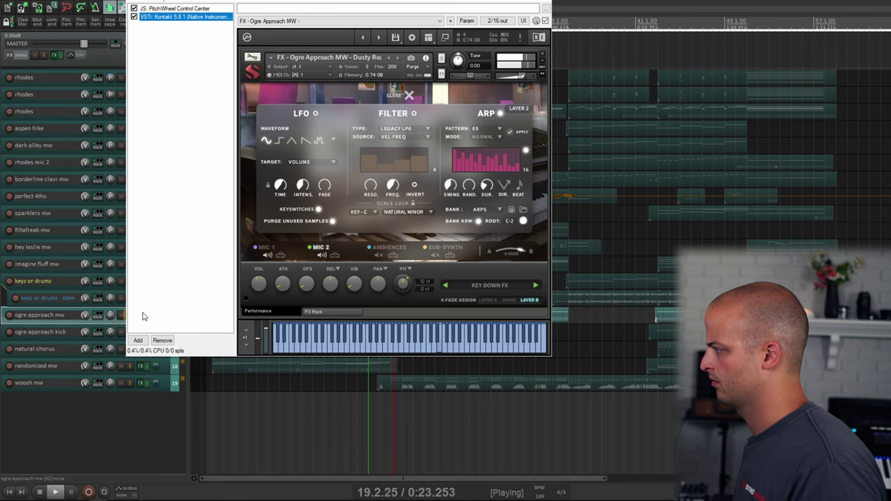
pyautogui.click(313, 311)
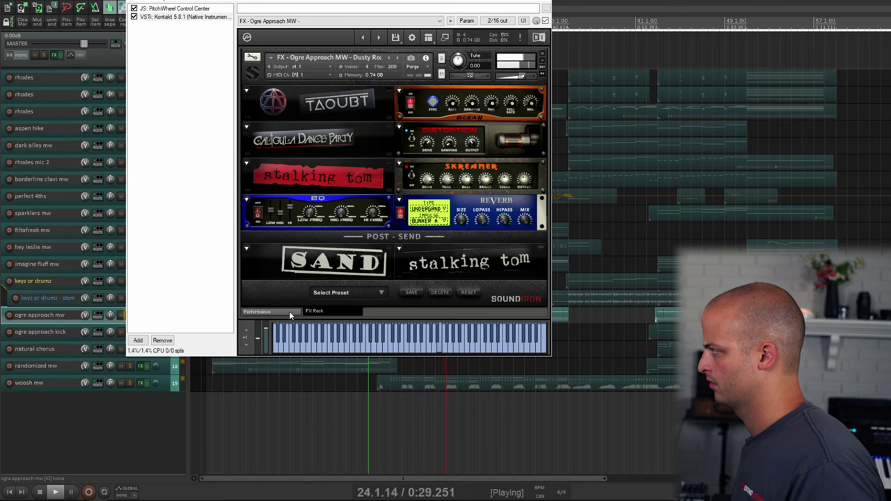
pyautogui.press('space')
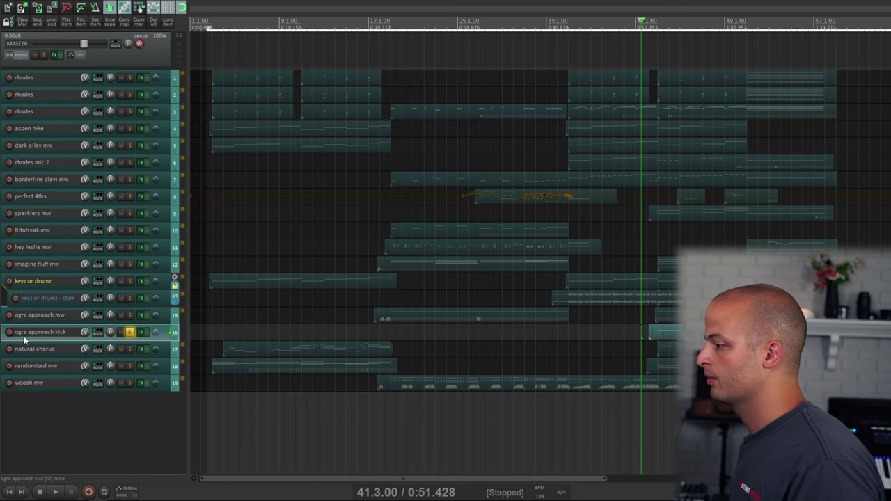
# Step: Audition the soloed ogre approach kick track from 41.3.00 while checking its instrument's FX rack and performance page
pyautogui.click(140, 331)
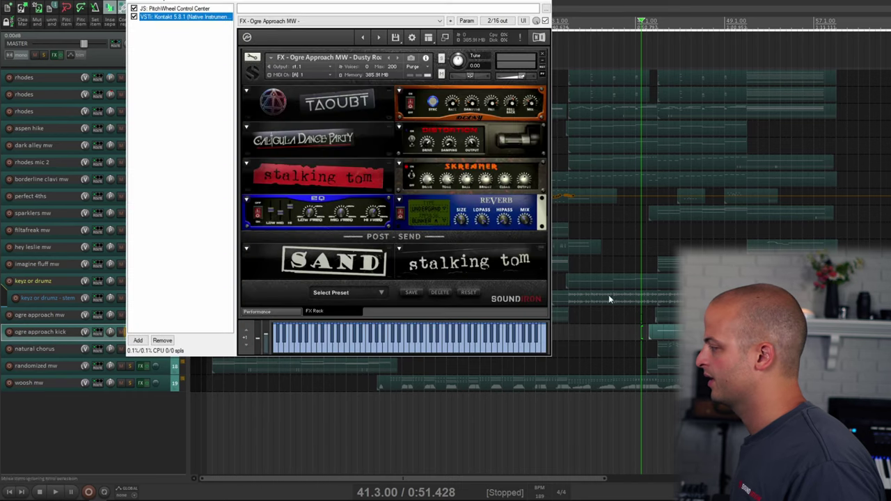
pyautogui.press('space')
pyautogui.click(291, 311)
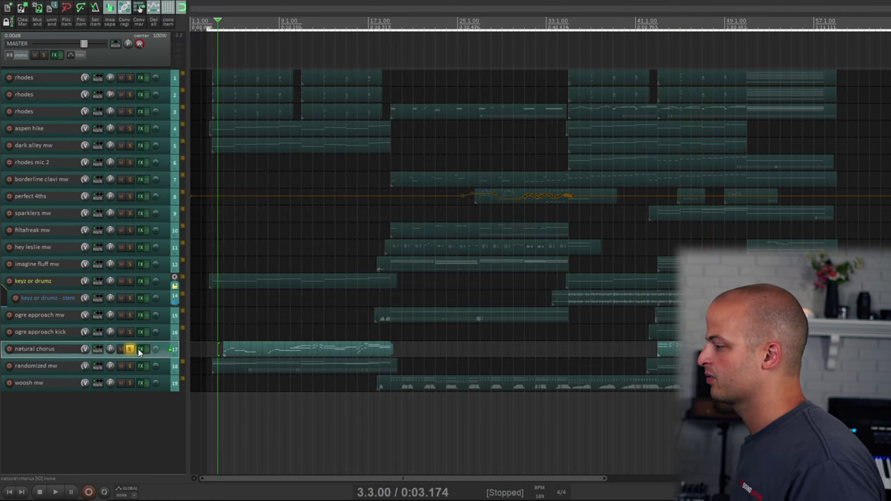
# Step: Check the mic layers of the natural chorus track's Kontakt instrument and audition the soloed track from 3.3.00
pyautogui.click(139, 349)
pyautogui.click(263, 249)
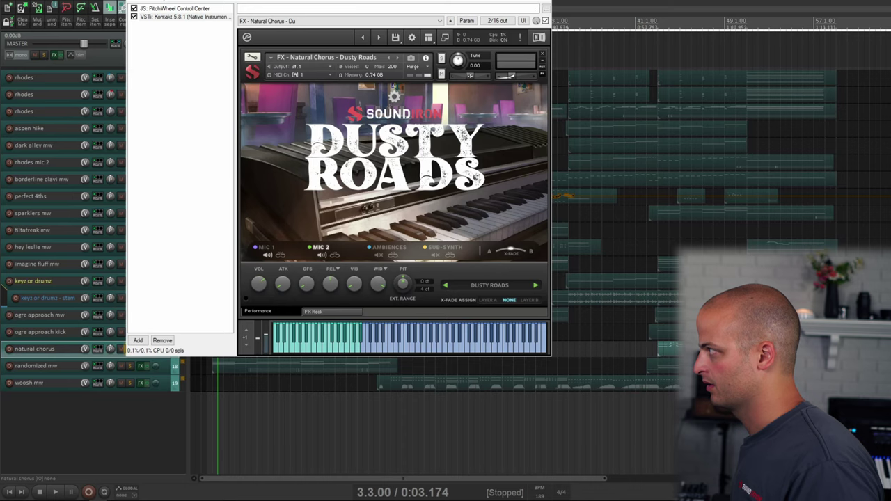
pyautogui.click(545, 9)
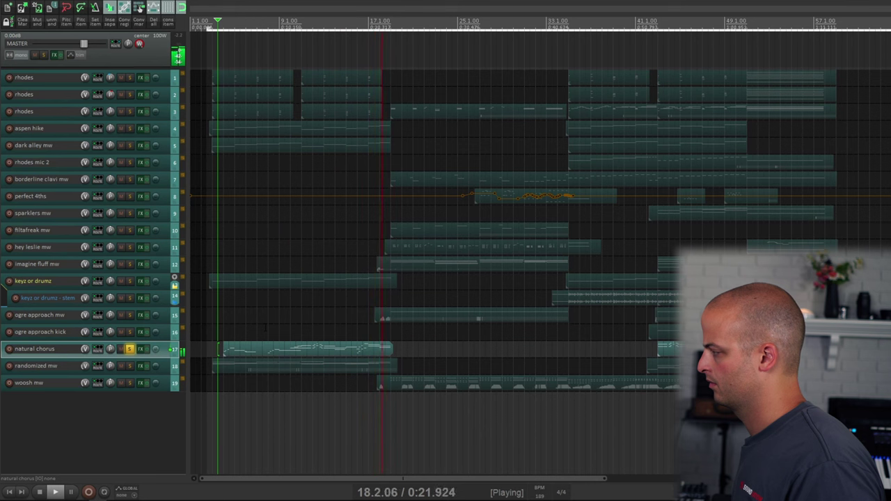
pyautogui.press('space')
# Step: Solo the randomized mw track and place the edit cursor just before its first clip
pyautogui.keyDown('ctrl'); pyautogui.keyDown('alt'); pyautogui.click(129, 366); pyautogui.keyUp('alt'); pyautogui.keyUp('ctrl')
pyautogui.click(207, 365)
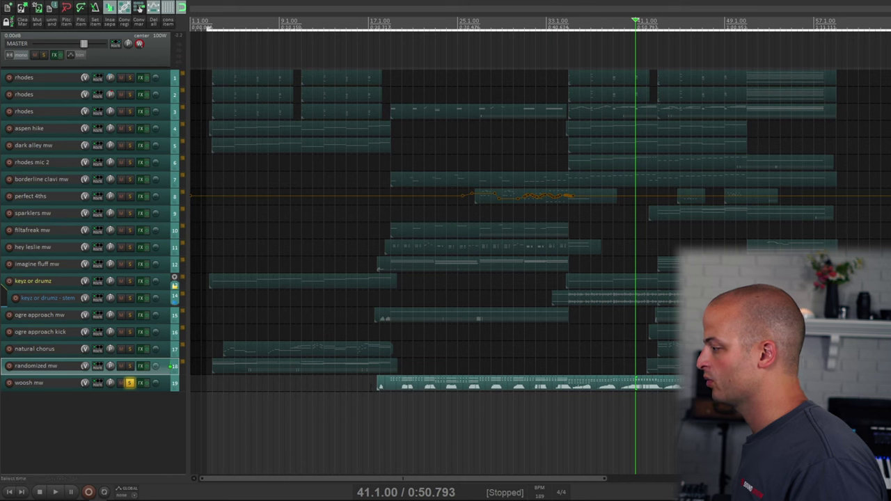
# Step: Audition the soloed woosh mw track from 18.3.00 and open its Kontakt instrument to check the ambience layer's filter and arp settings
pyautogui.click(369, 383)
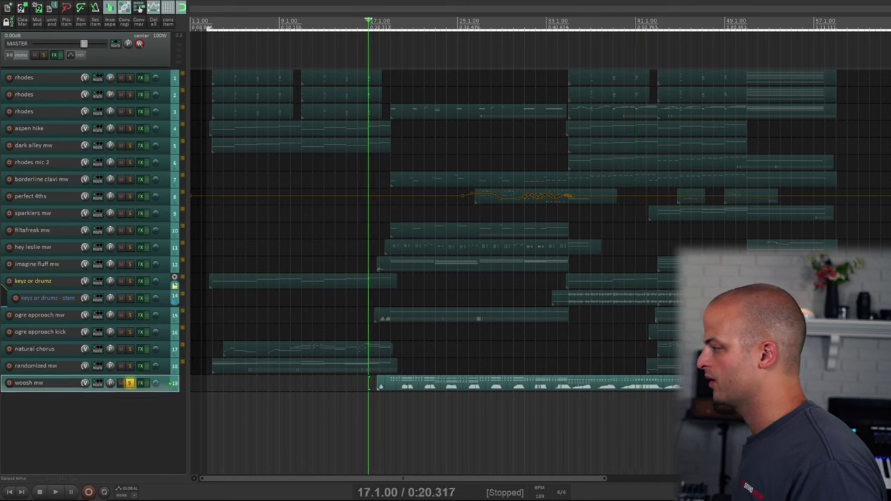
pyautogui.click(395, 332)
pyautogui.click(385, 330)
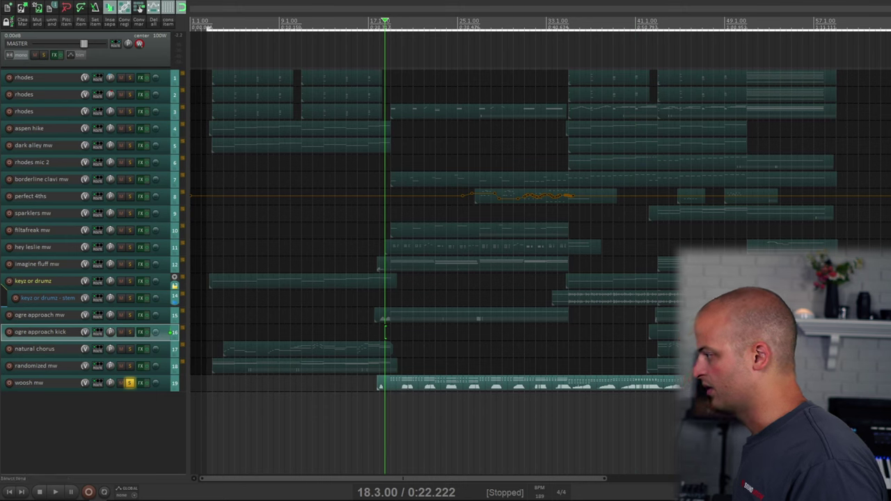
pyautogui.press('space')
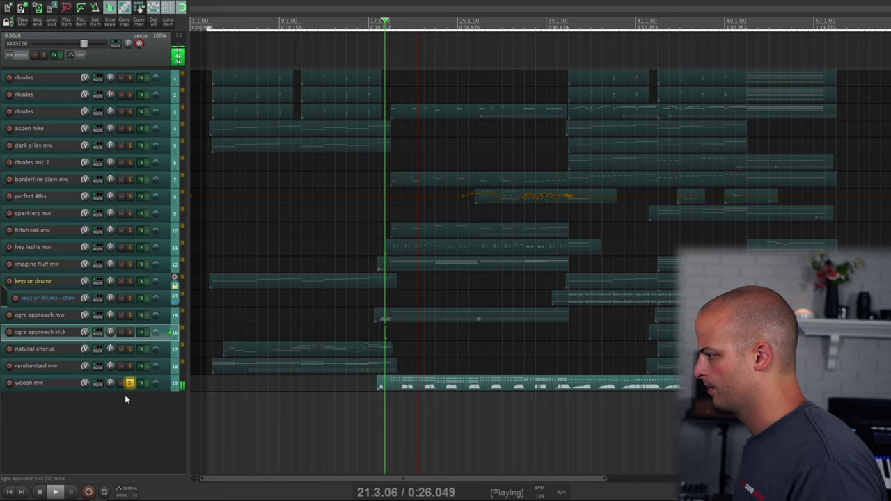
pyautogui.click(141, 384)
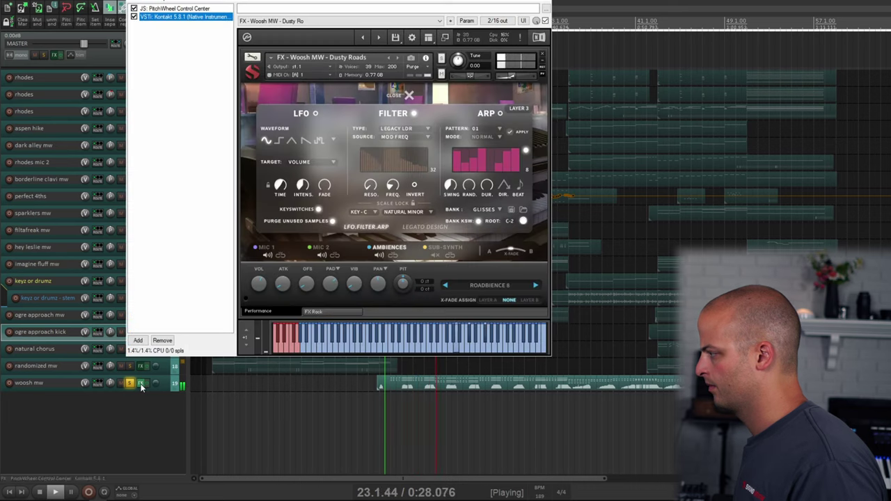